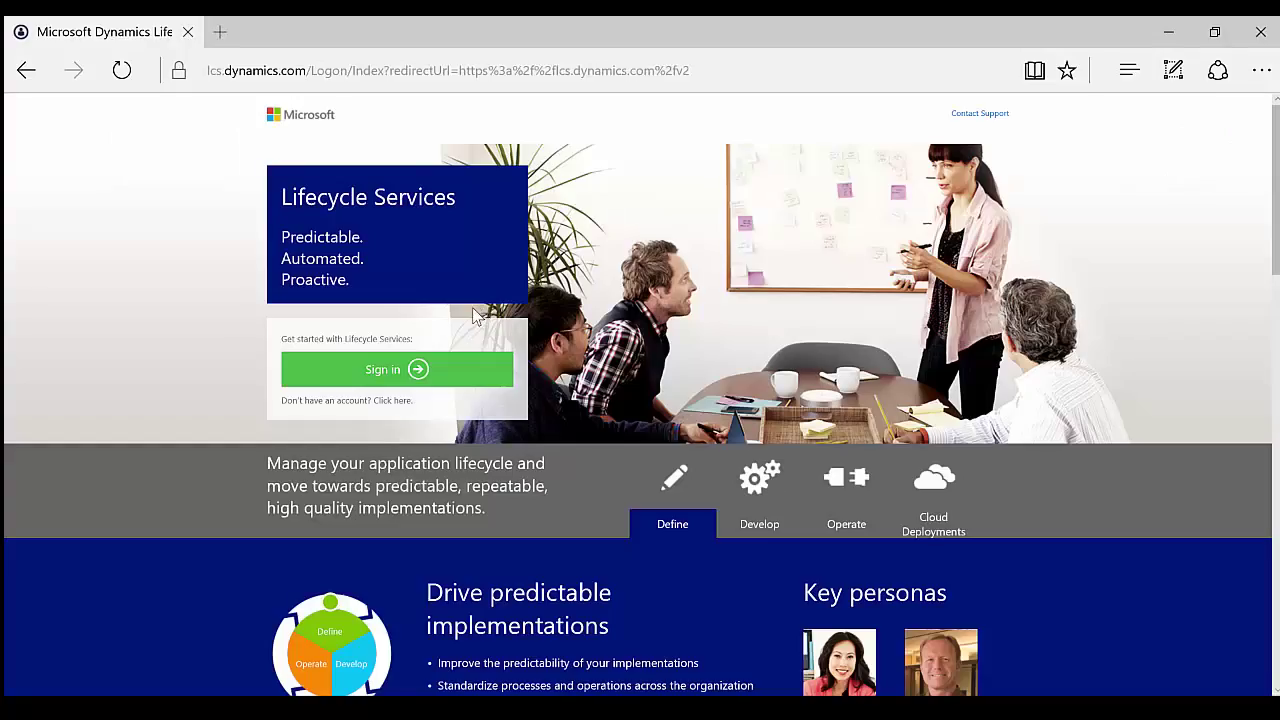
Sign in to Lifecycle Services with the saved work account.
left_click(432, 371)
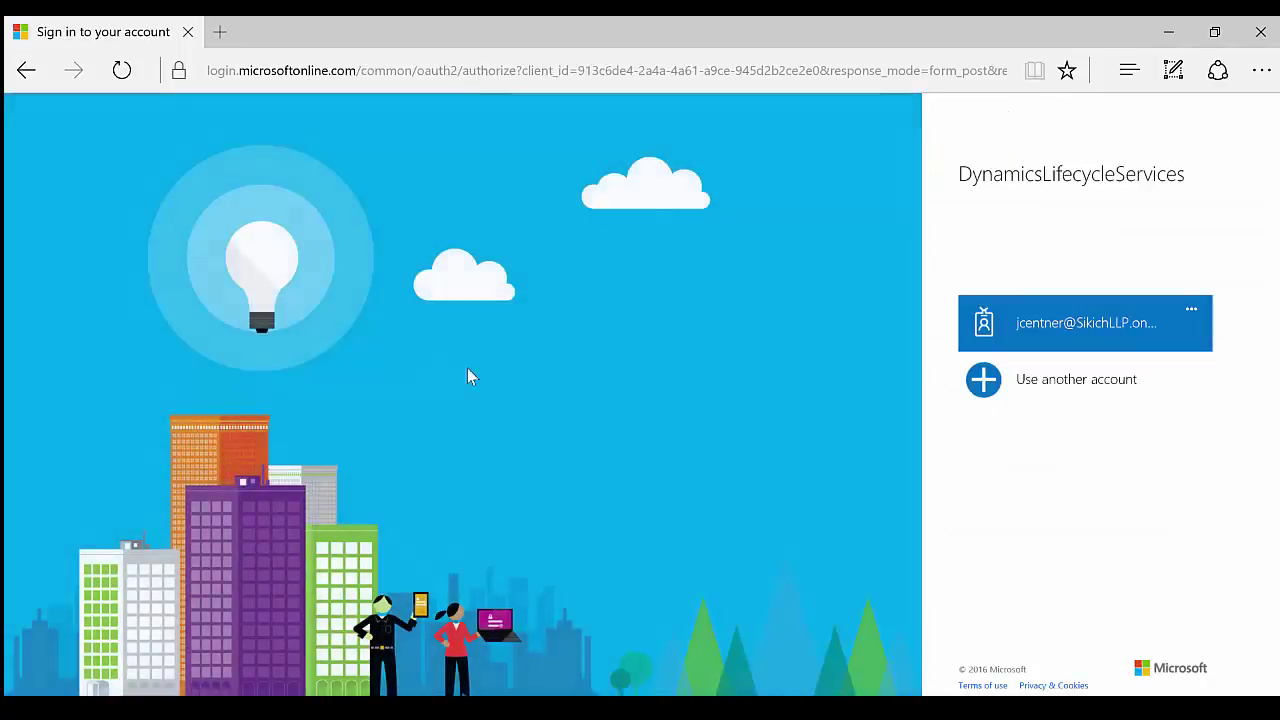
left_click(1007, 345)
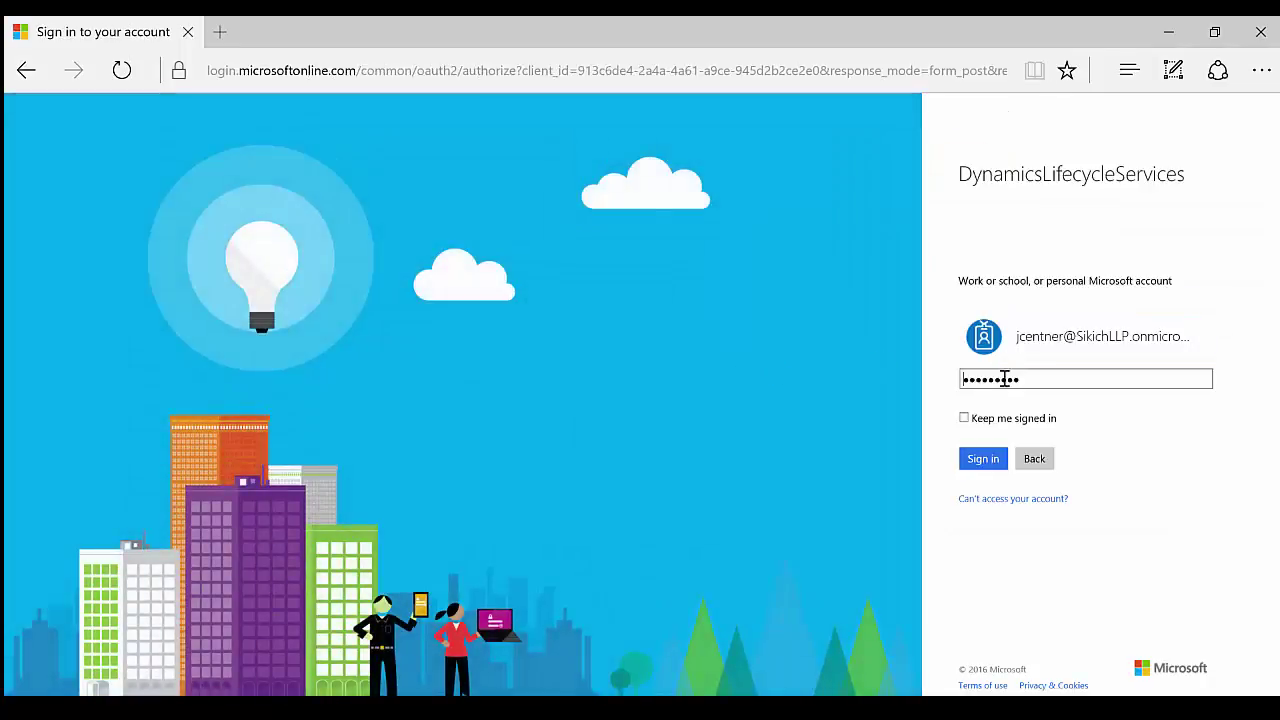
left_click(980, 457)
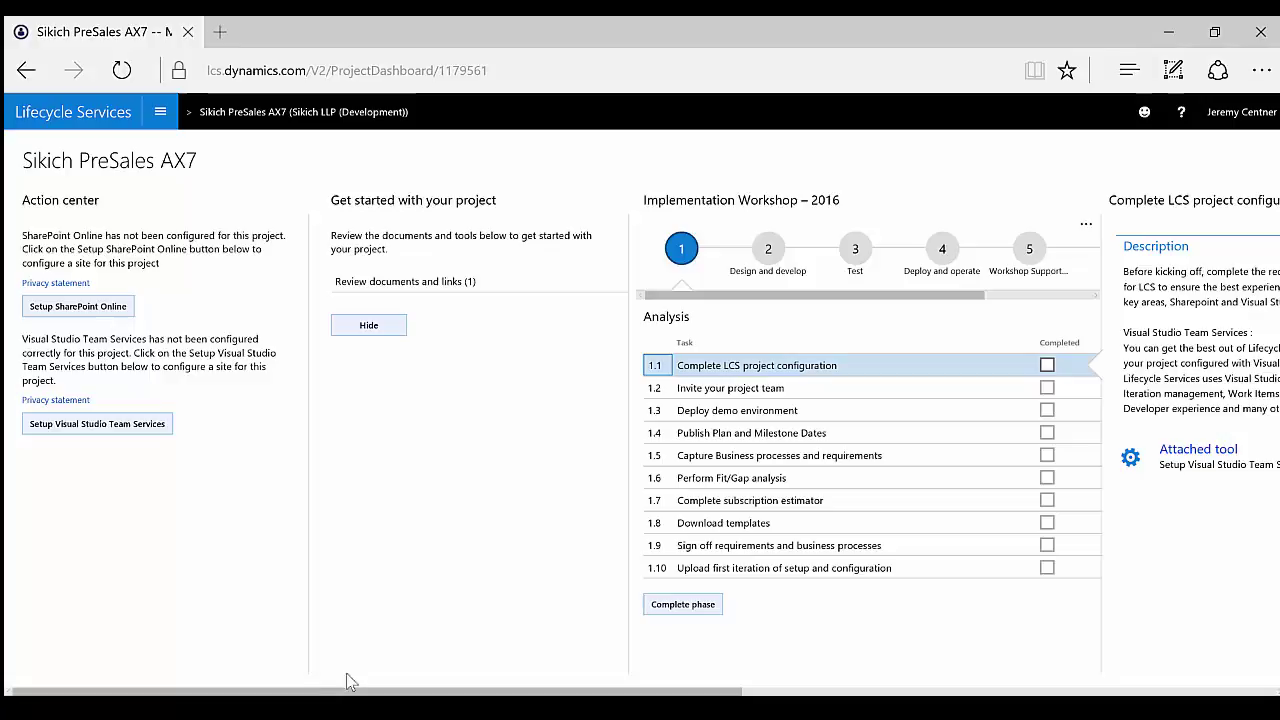
From the project dashboard, open the Business process modeler's PreSales Sandbox Library in its Author and edit view.
left_click_drag(333, 691, 557, 691)
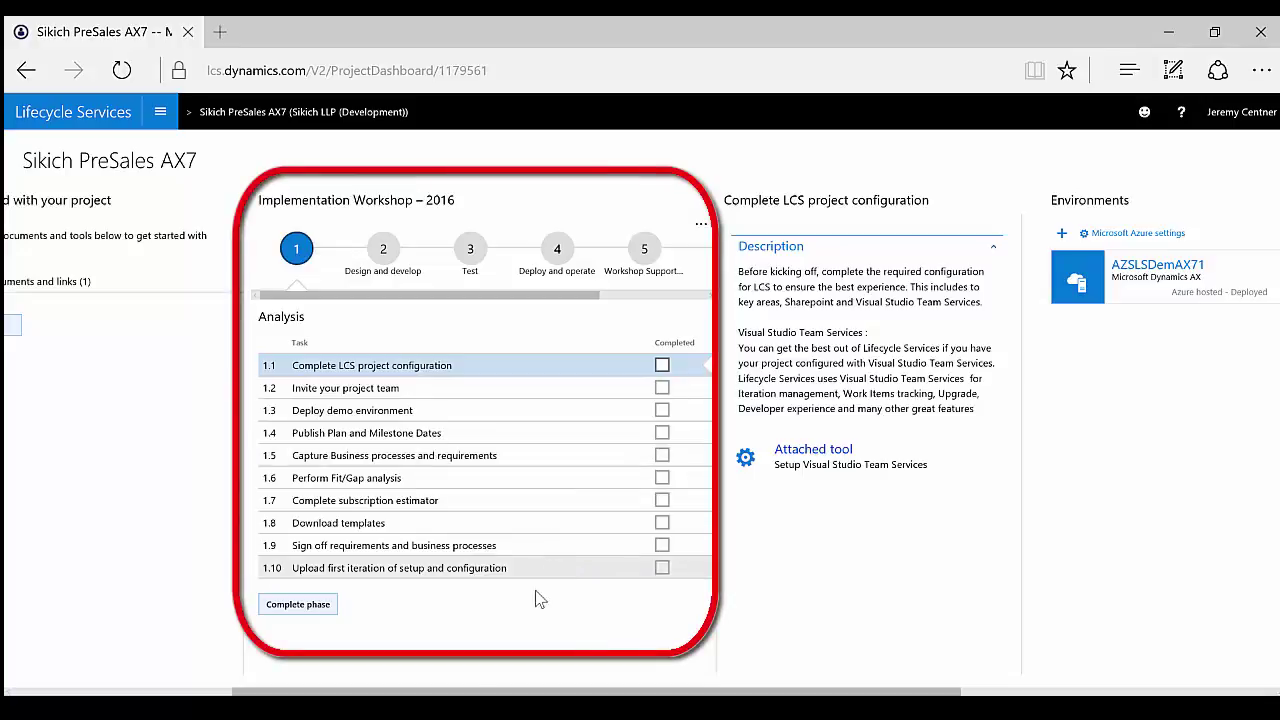
left_click_drag(432, 692, 775, 688)
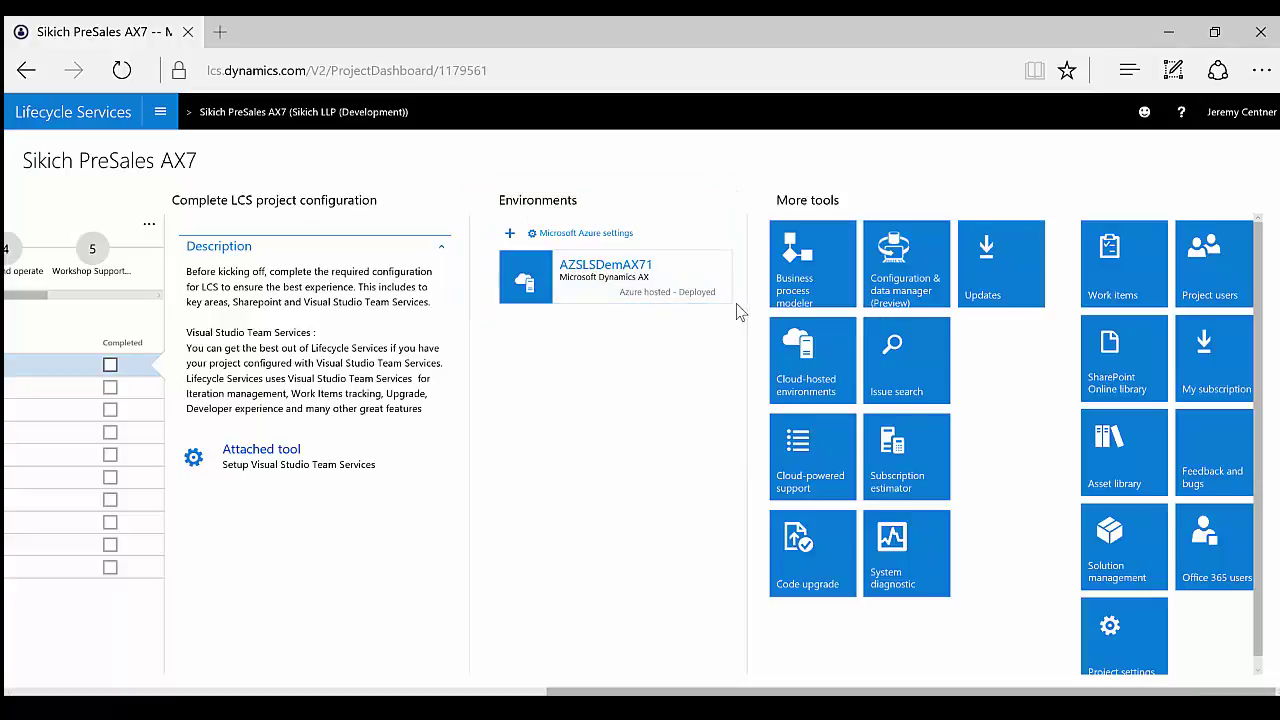
left_click(804, 295)
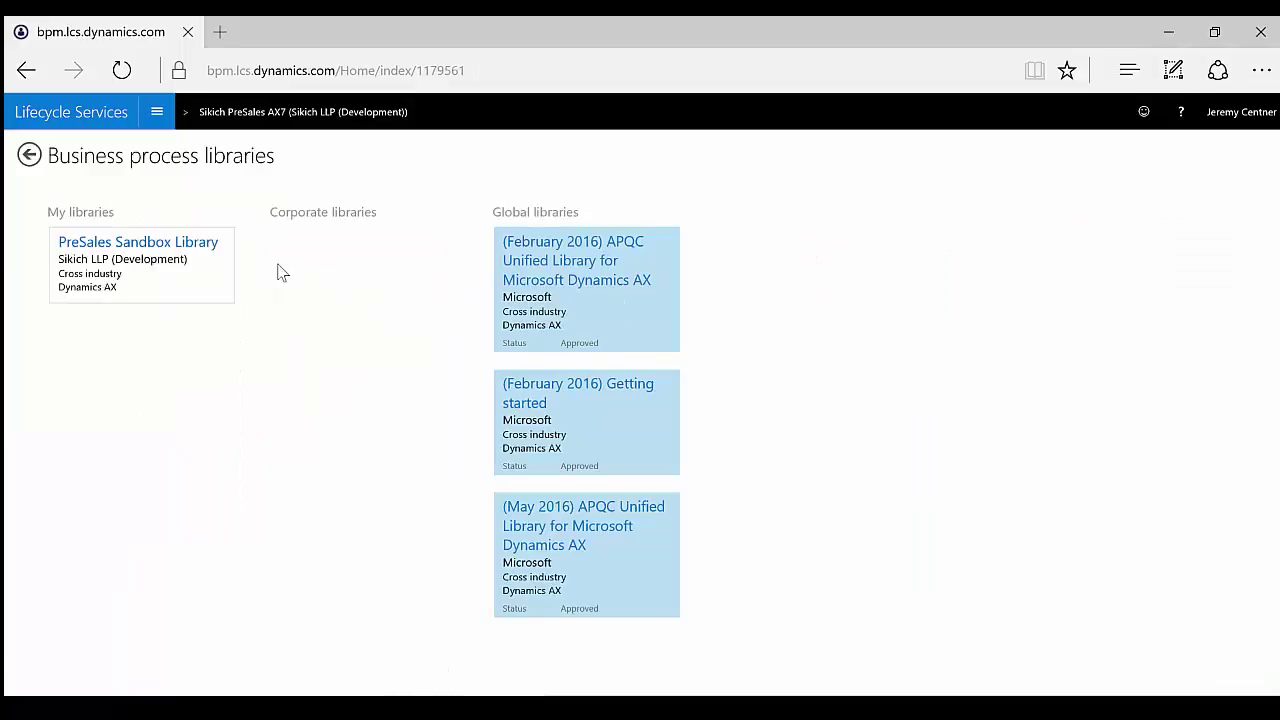
left_click(190, 273)
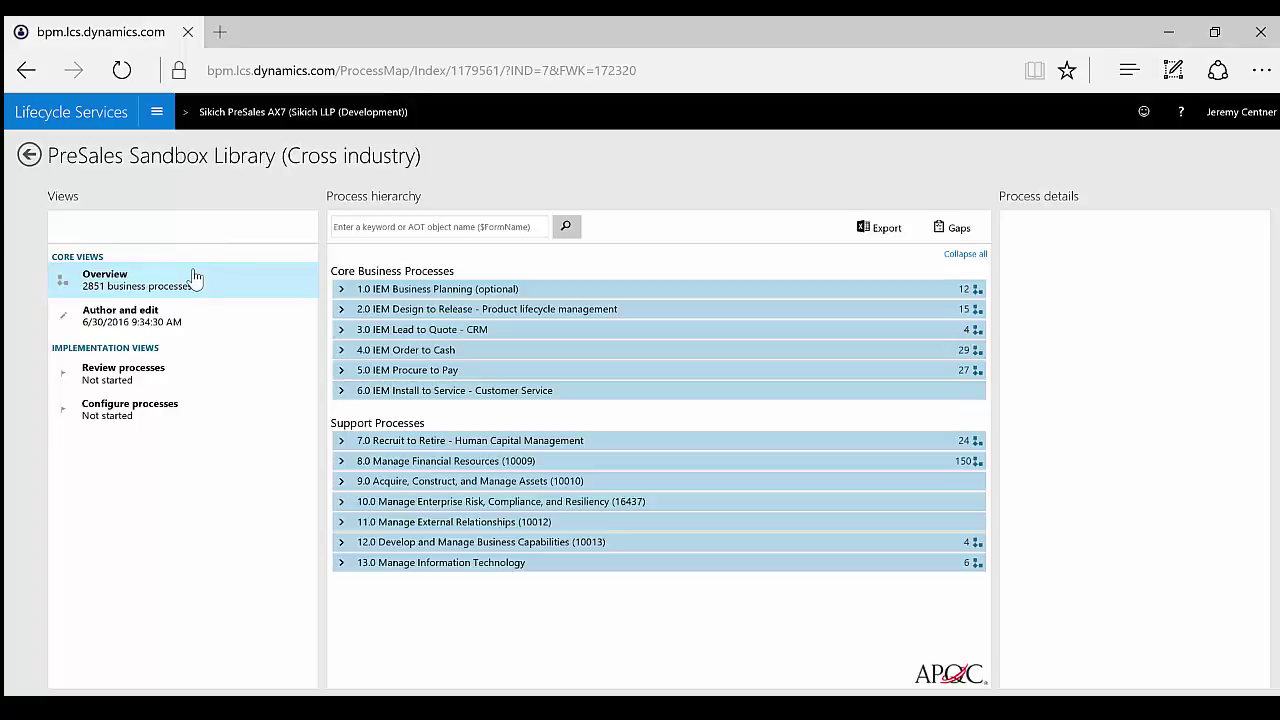
left_click(183, 316)
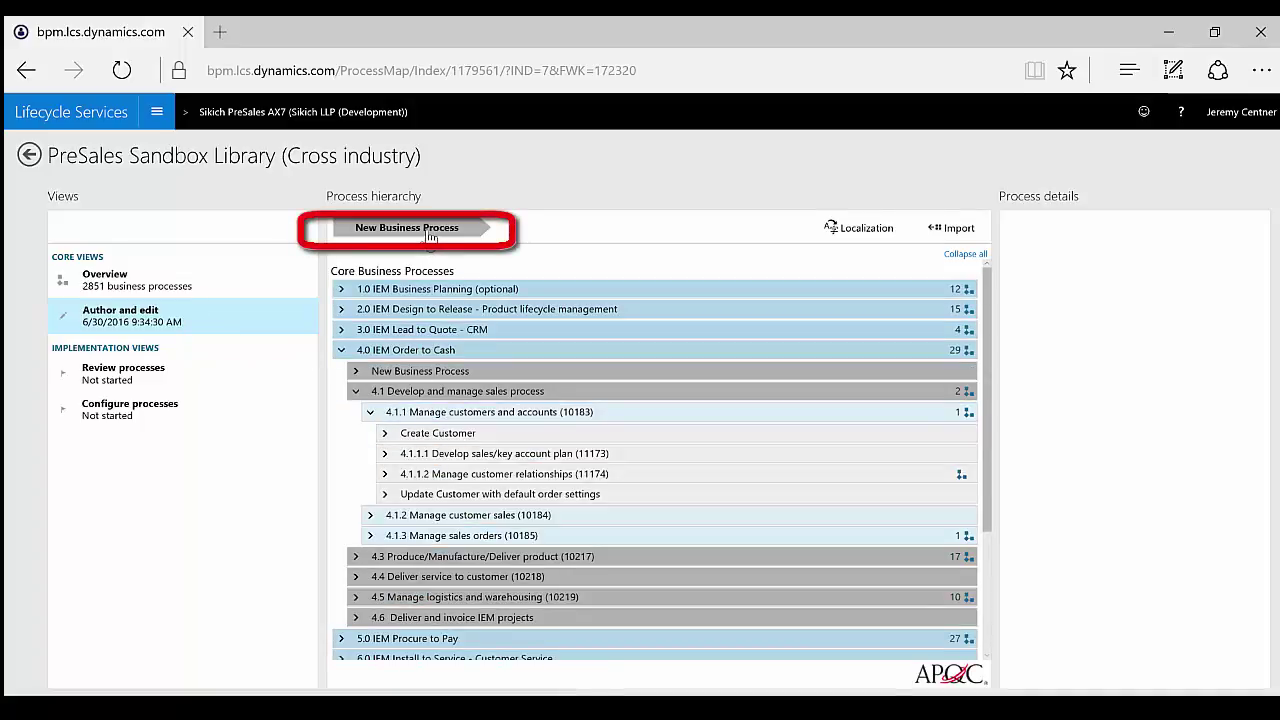
Add a new business process under 4.1.1 Manage customers and accounts, name it Create Prospect and save the text.
left_click_drag(430, 236, 477, 477)
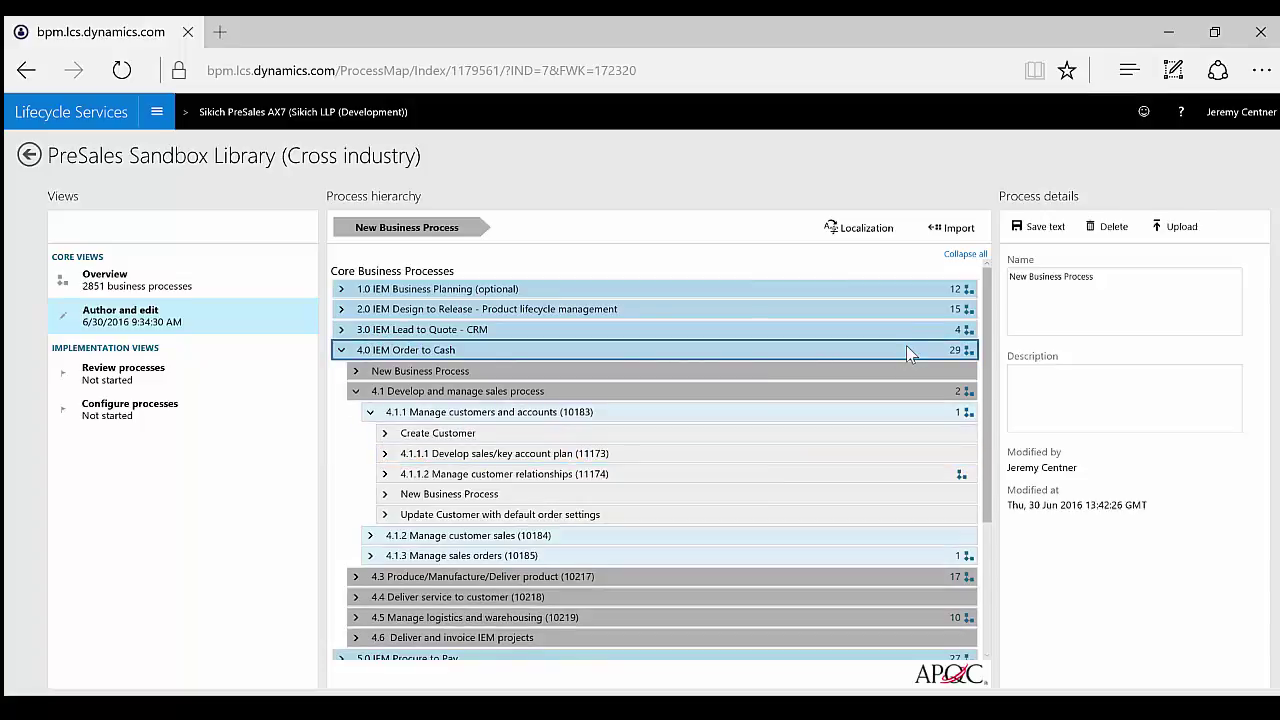
left_click_drag(1114, 298, 1008, 314)
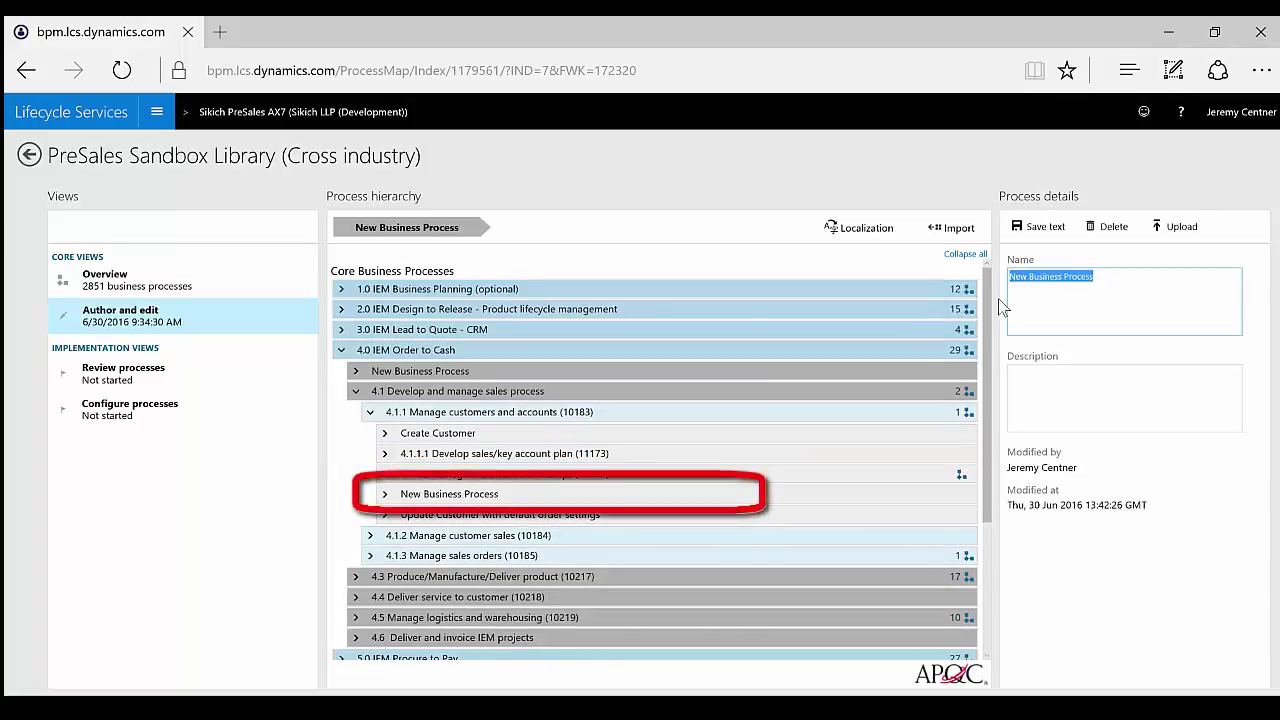
type("Create")
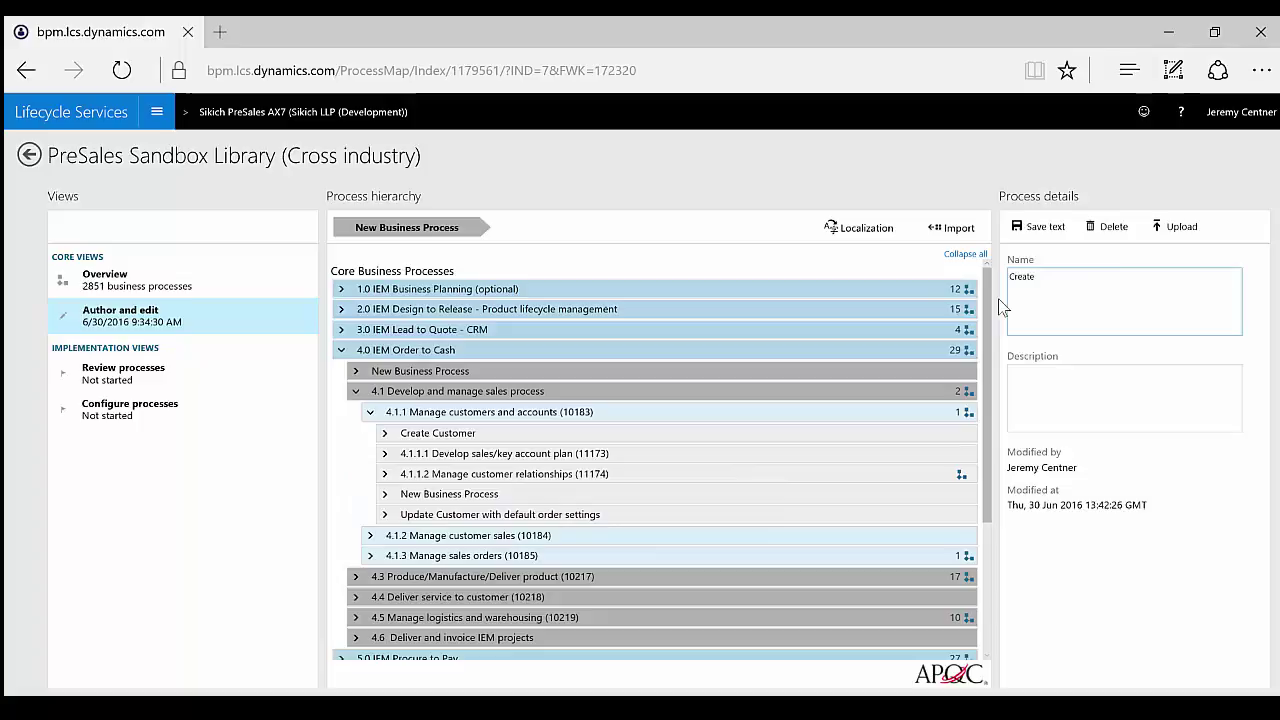
type(" Prospect")
left_click(1040, 232)
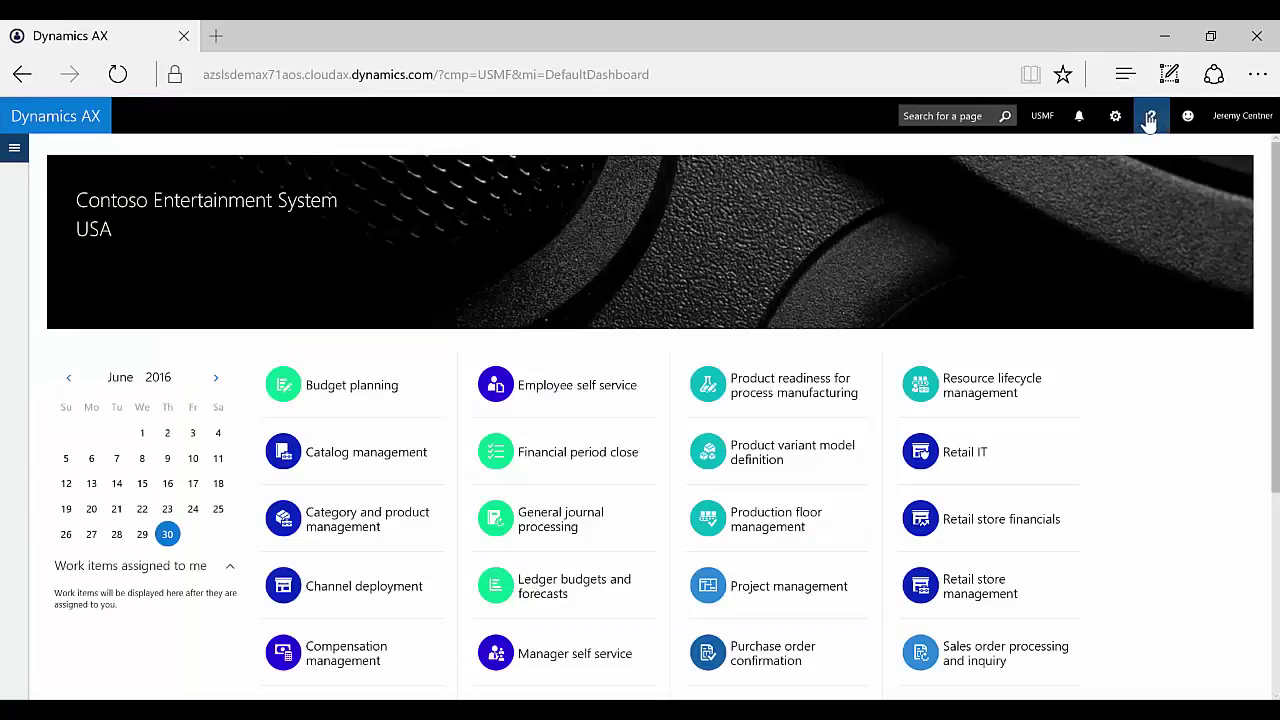
Switch to Dynamics AX and start a new Task recorder recording with Create Prospect as both name and description.
left_click(1115, 116)
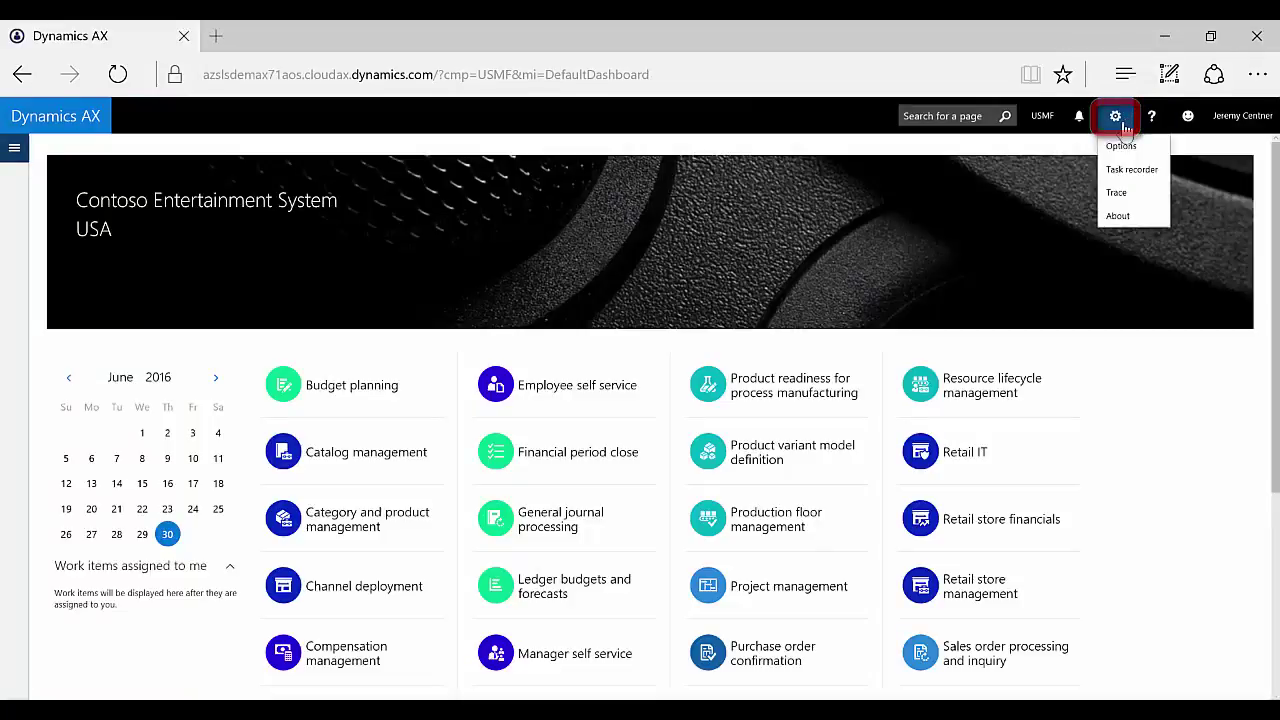
left_click(1117, 172)
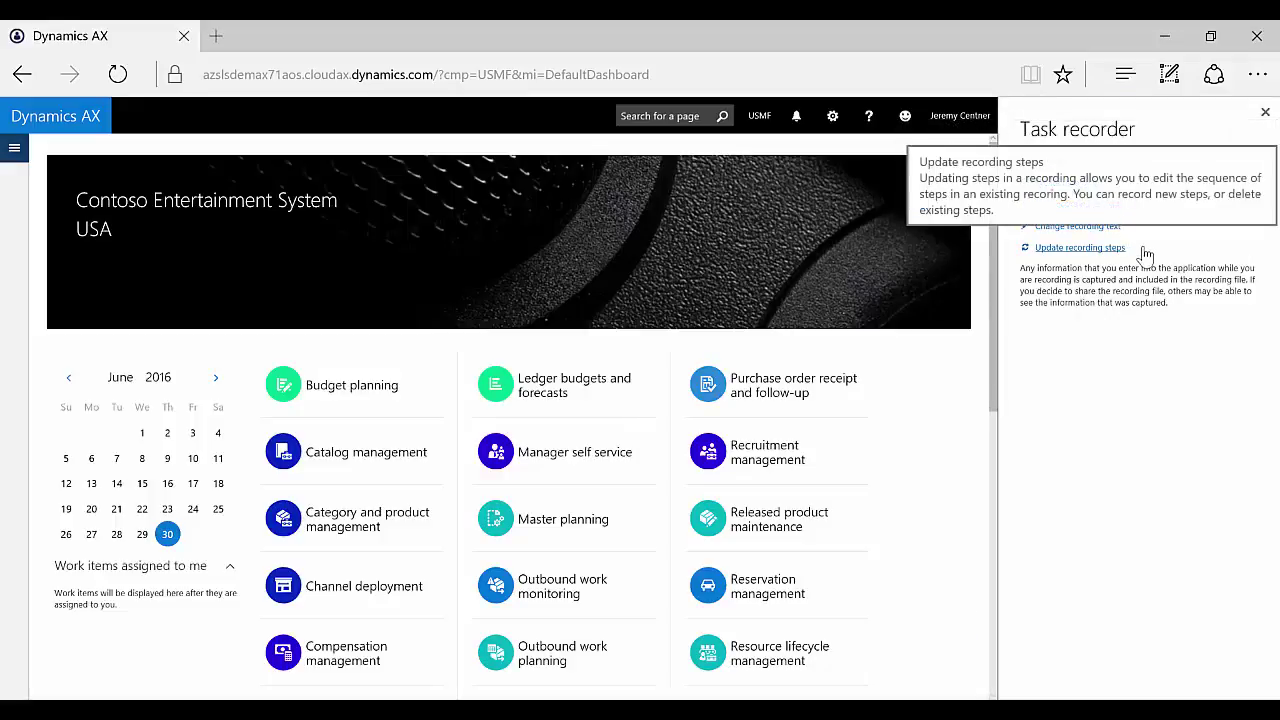
left_click(1087, 184)
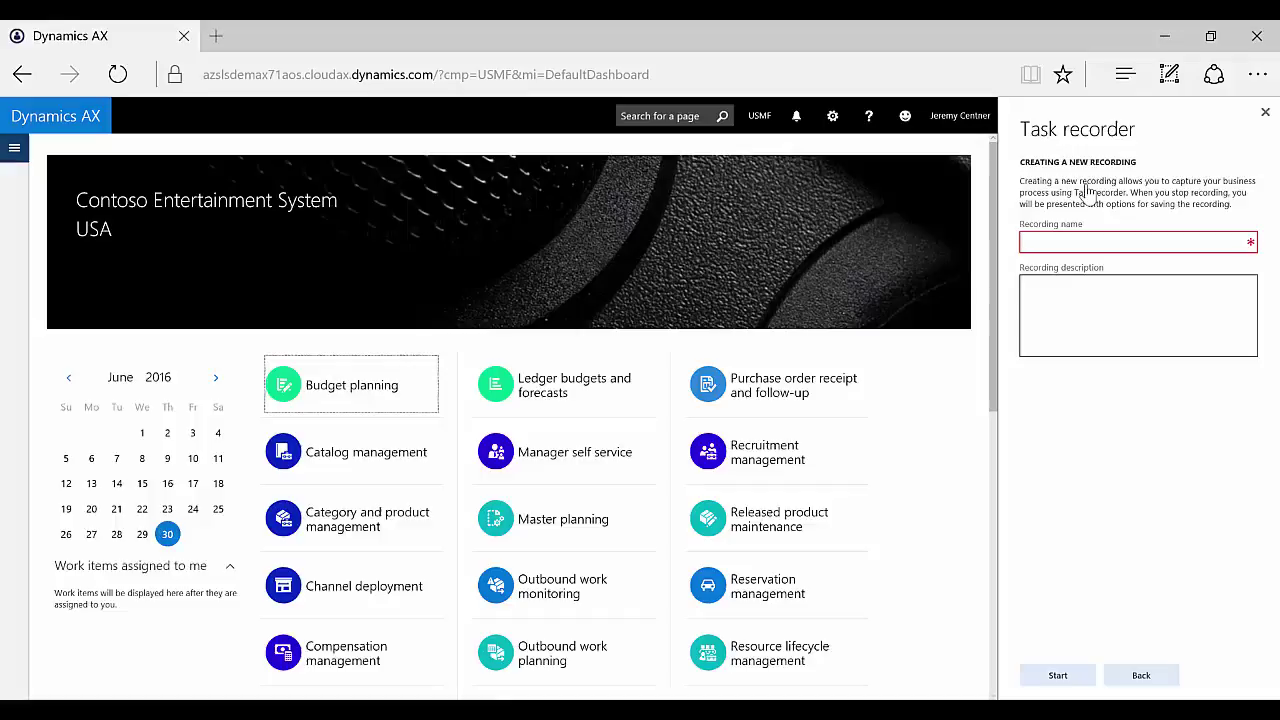
left_click(1052, 244)
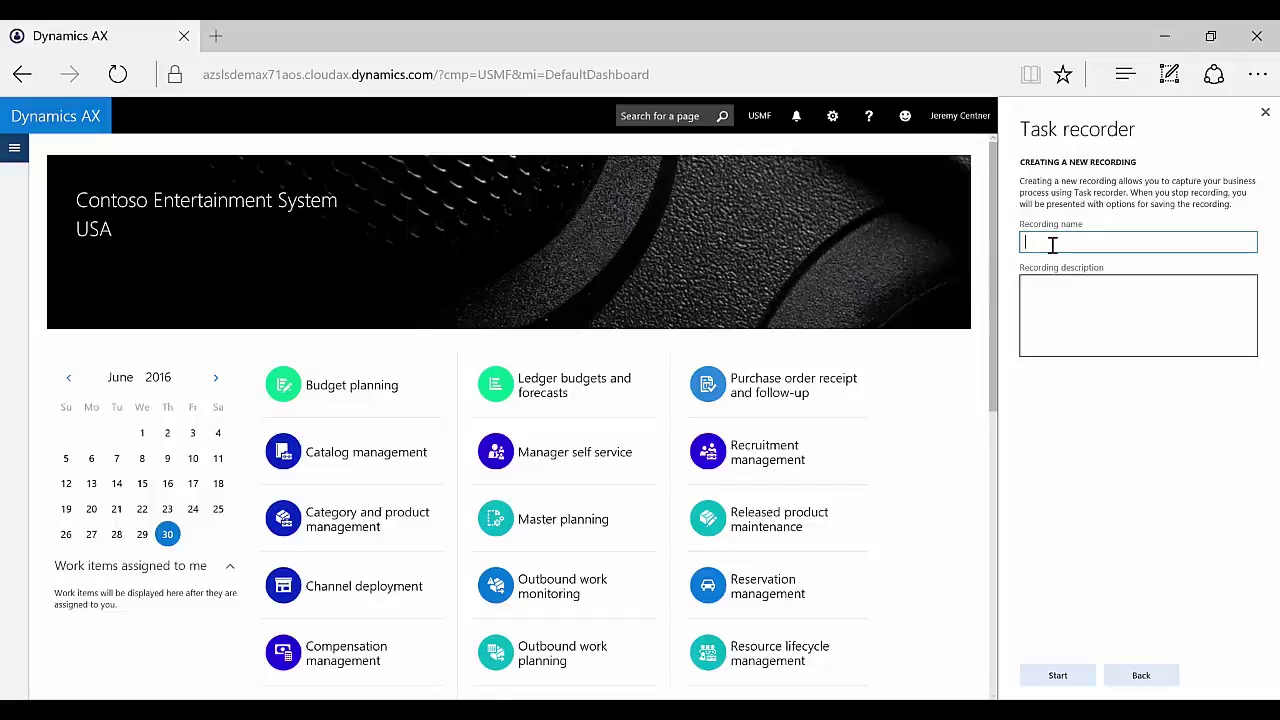
type("Create Prospect")
left_click_drag(1163, 243, 1030, 246)
key("ctrl+c")
left_click(1086, 292)
key("ctrl+v")
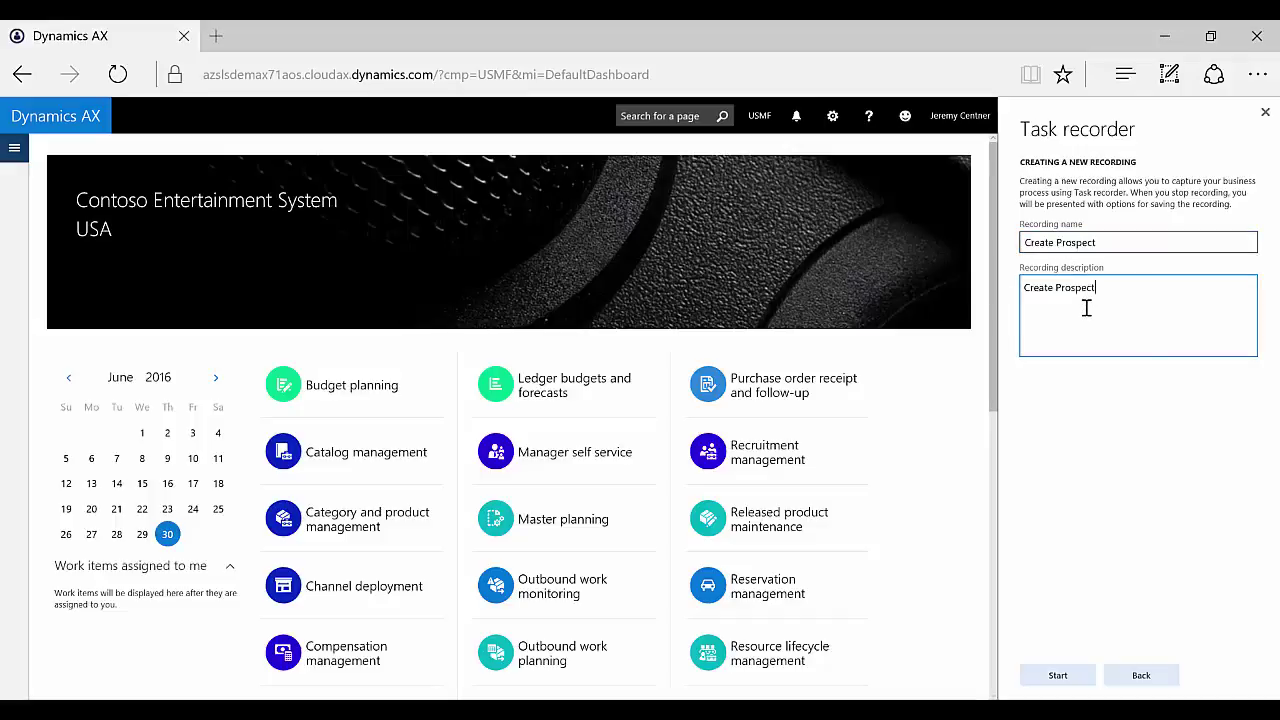
left_click(1058, 675)
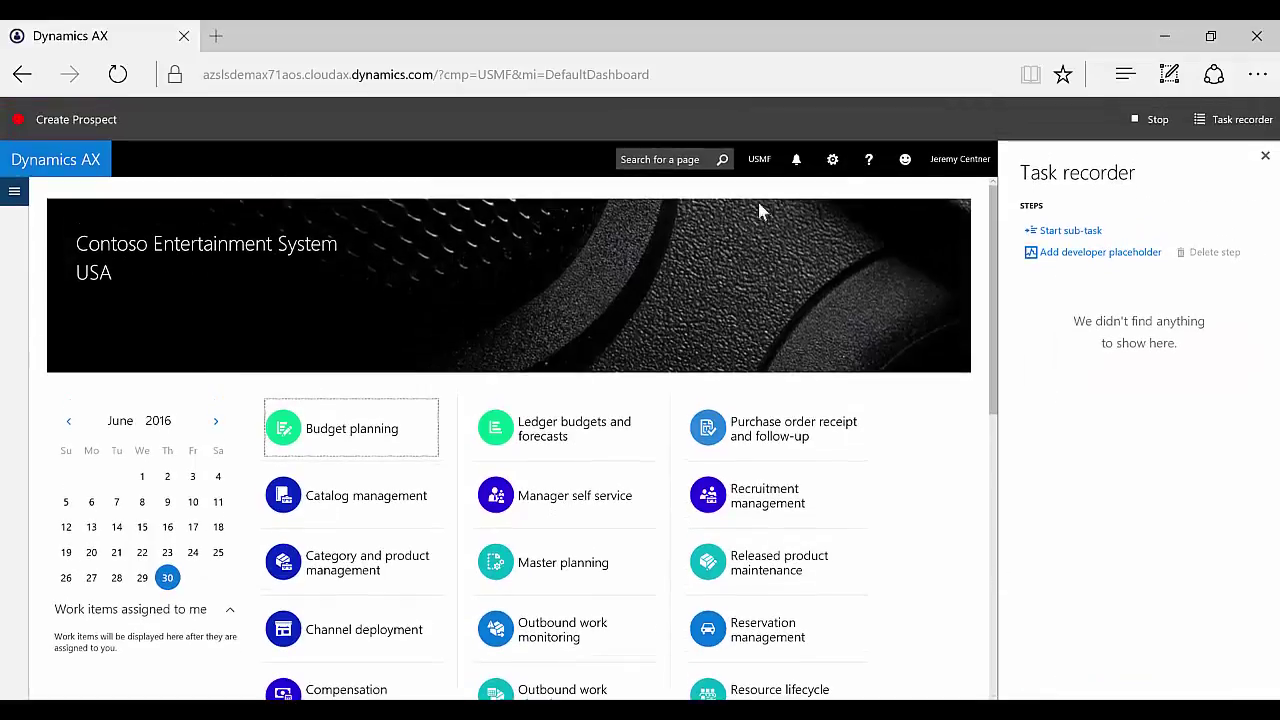
Find and open the All prospects page through the page search.
left_click(700, 158)
type("A")
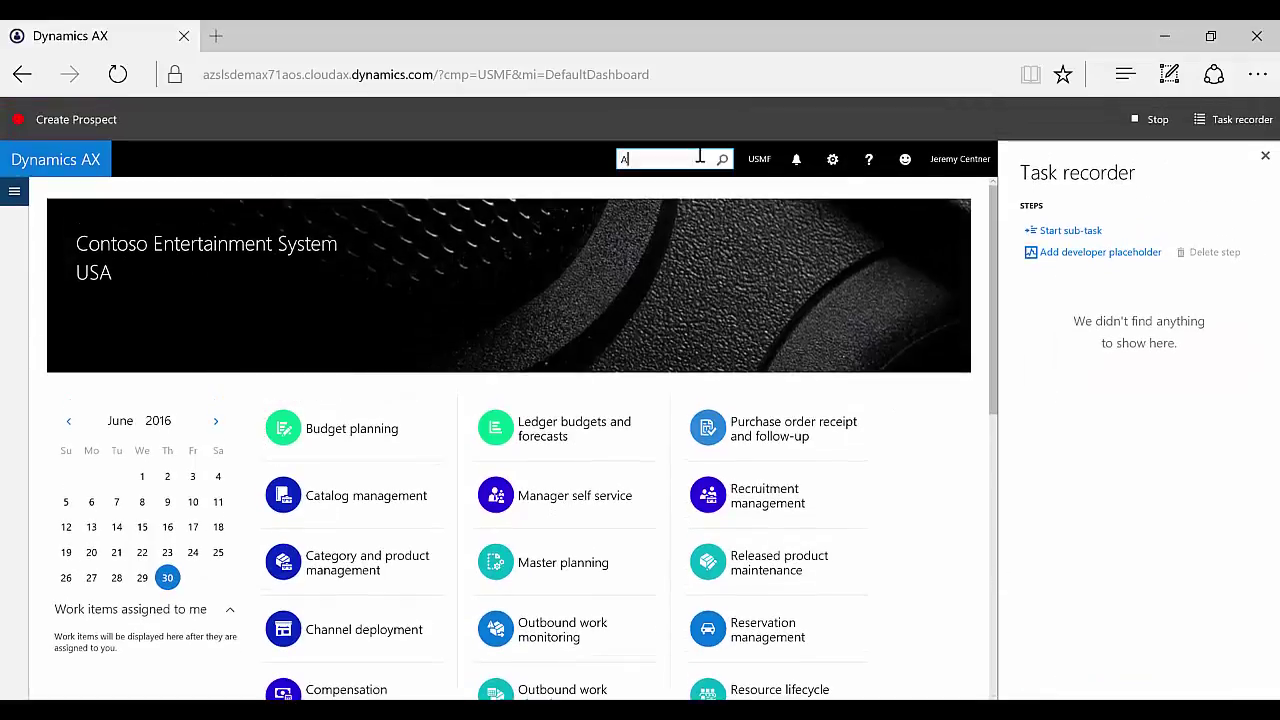
type("ll Prospects")
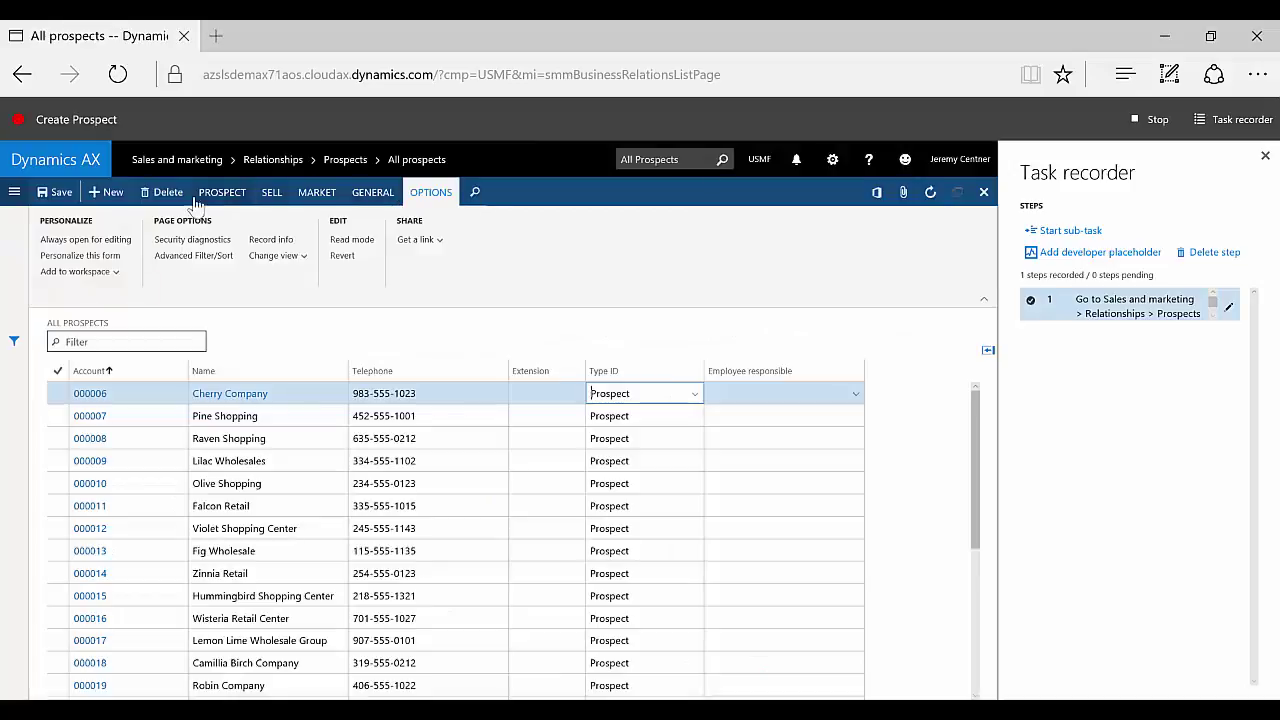
Create a new prospect and enter XYZ Distribution INC. as its name.
left_click(104, 192)
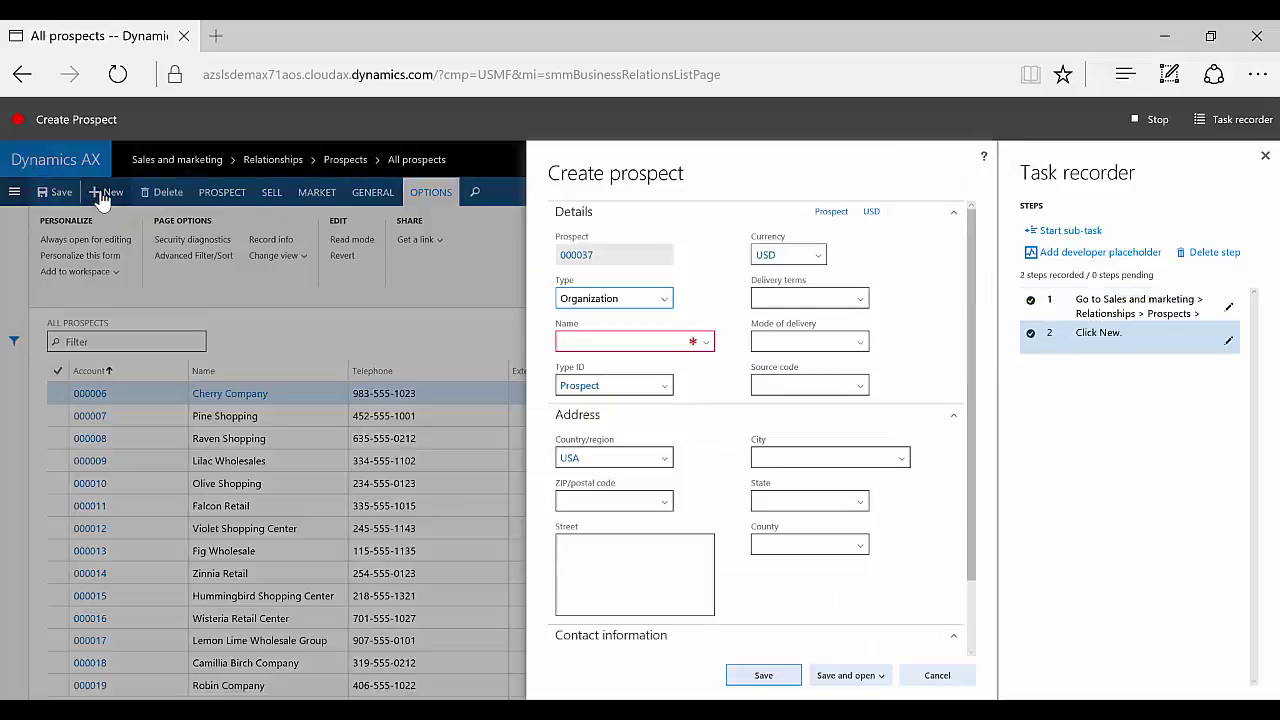
left_click(561, 340)
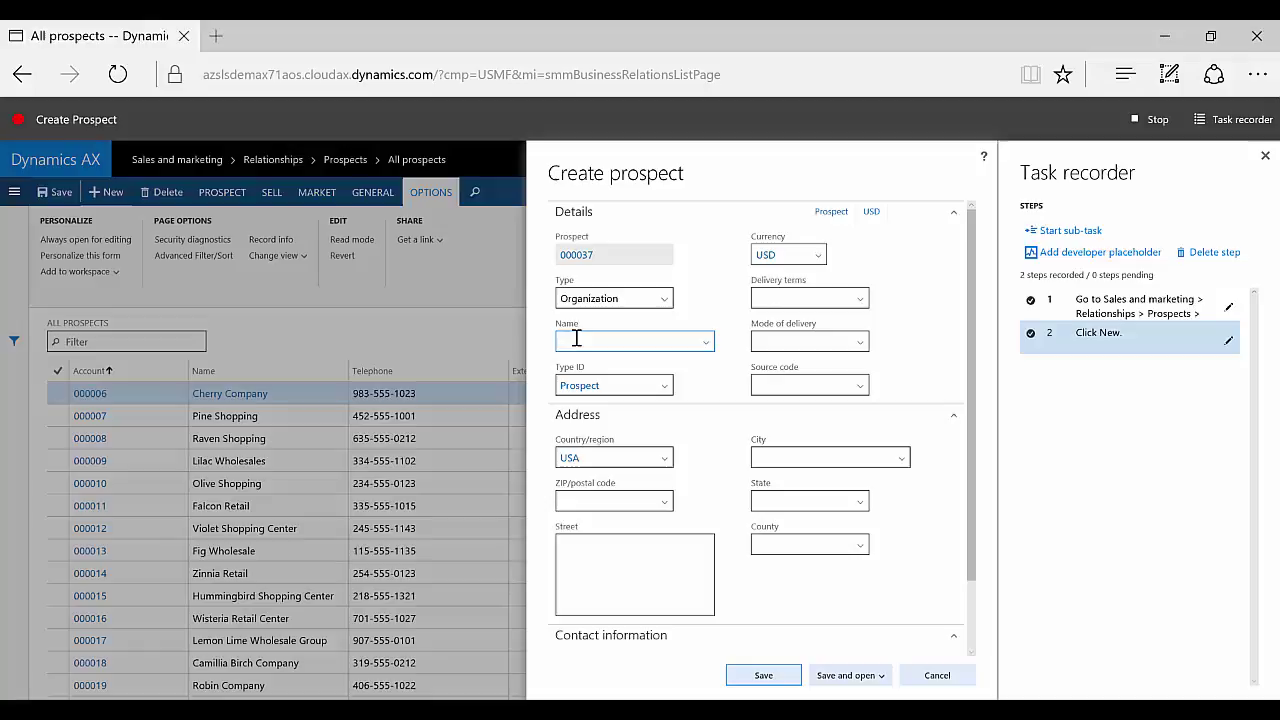
type("XYZ")
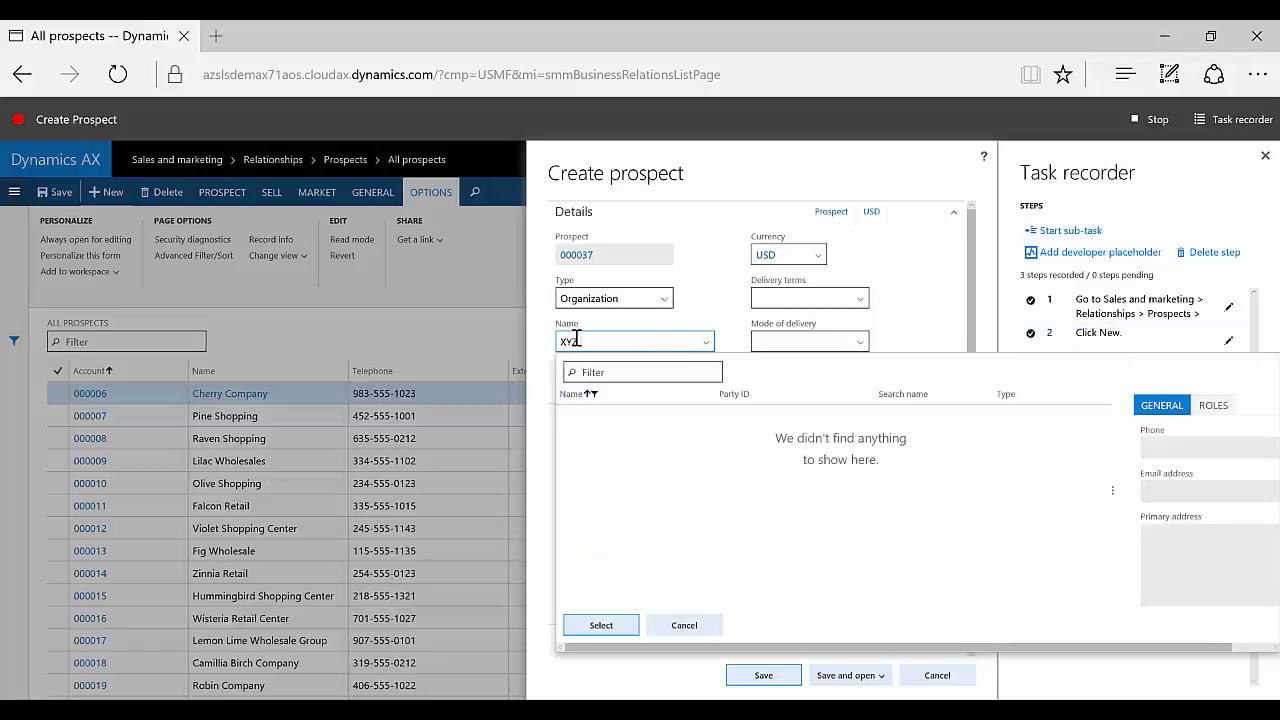
type(" Dis")
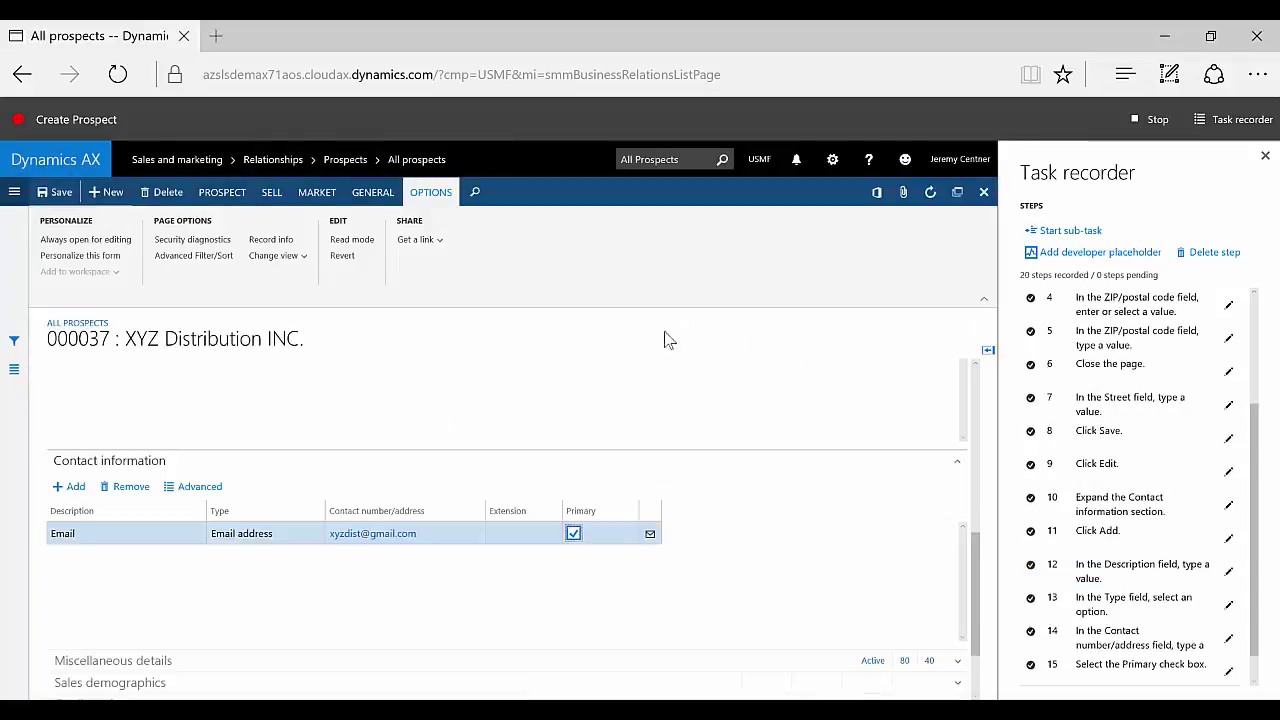
Stop the recording and export it as a Word document, reading through the steps in the opened file.
left_click(1151, 120)
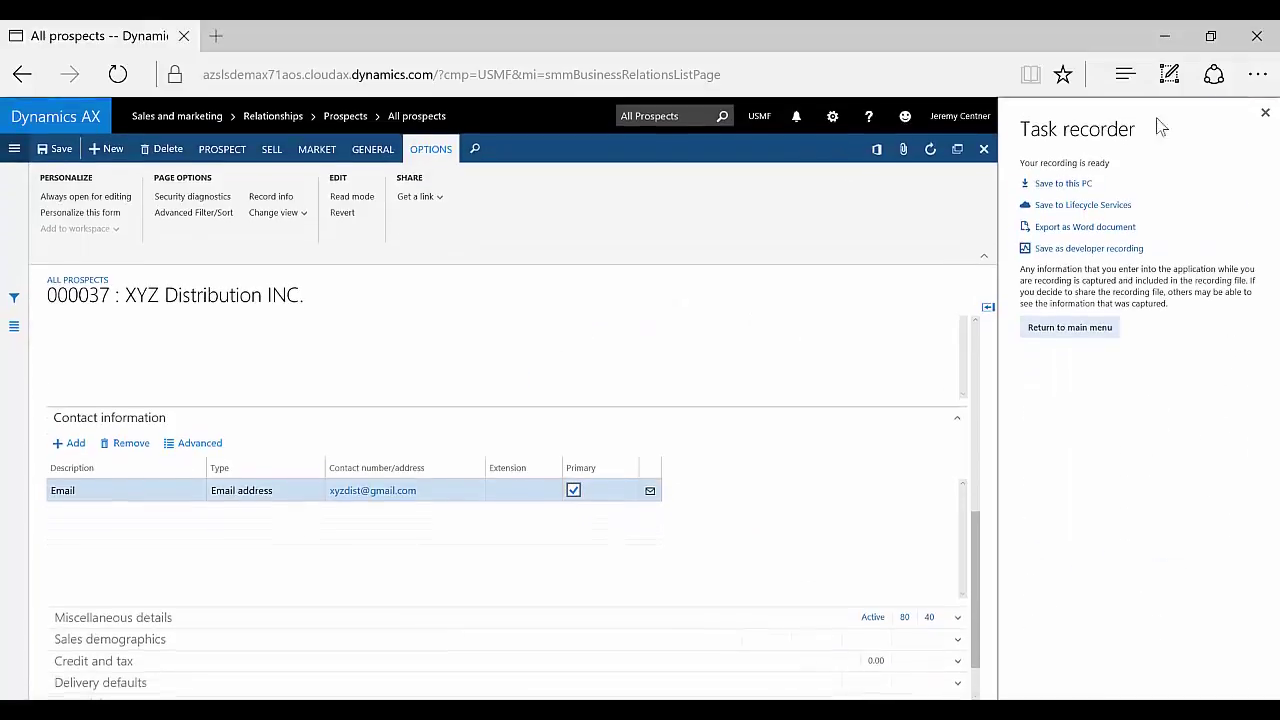
left_click(1160, 234)
left_click(752, 675)
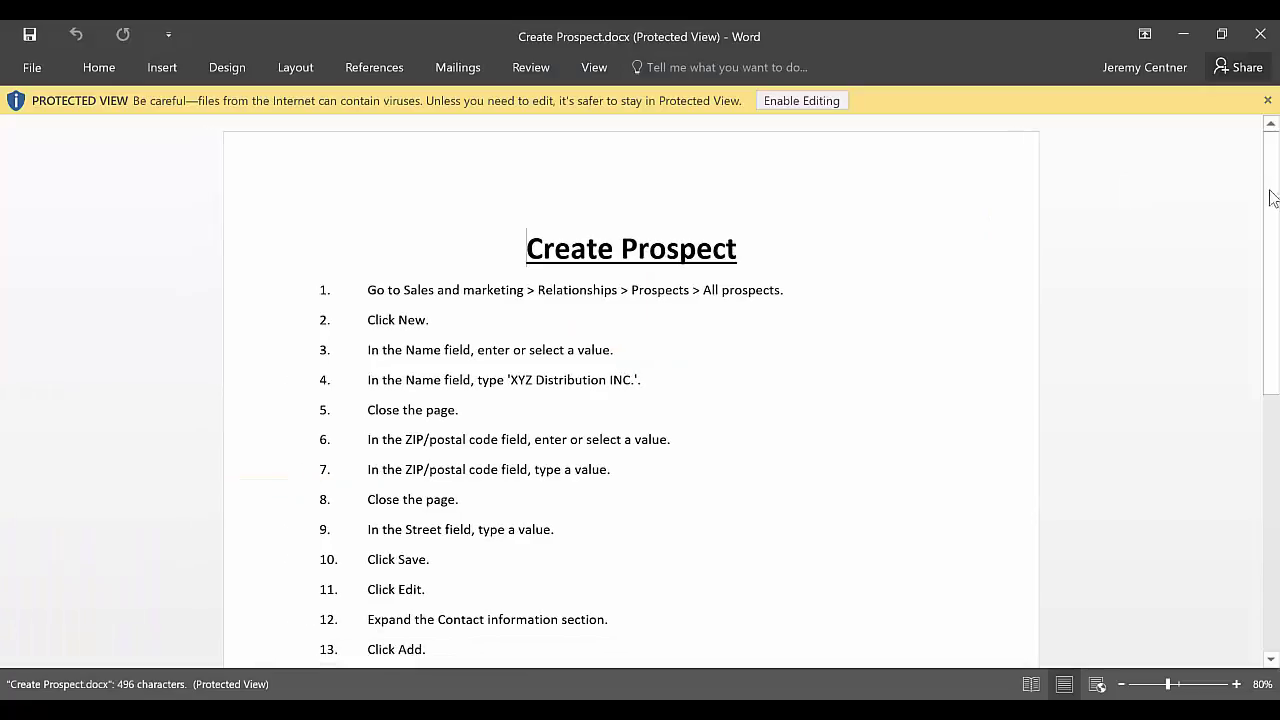
left_click_drag(1272, 197, 1255, 428)
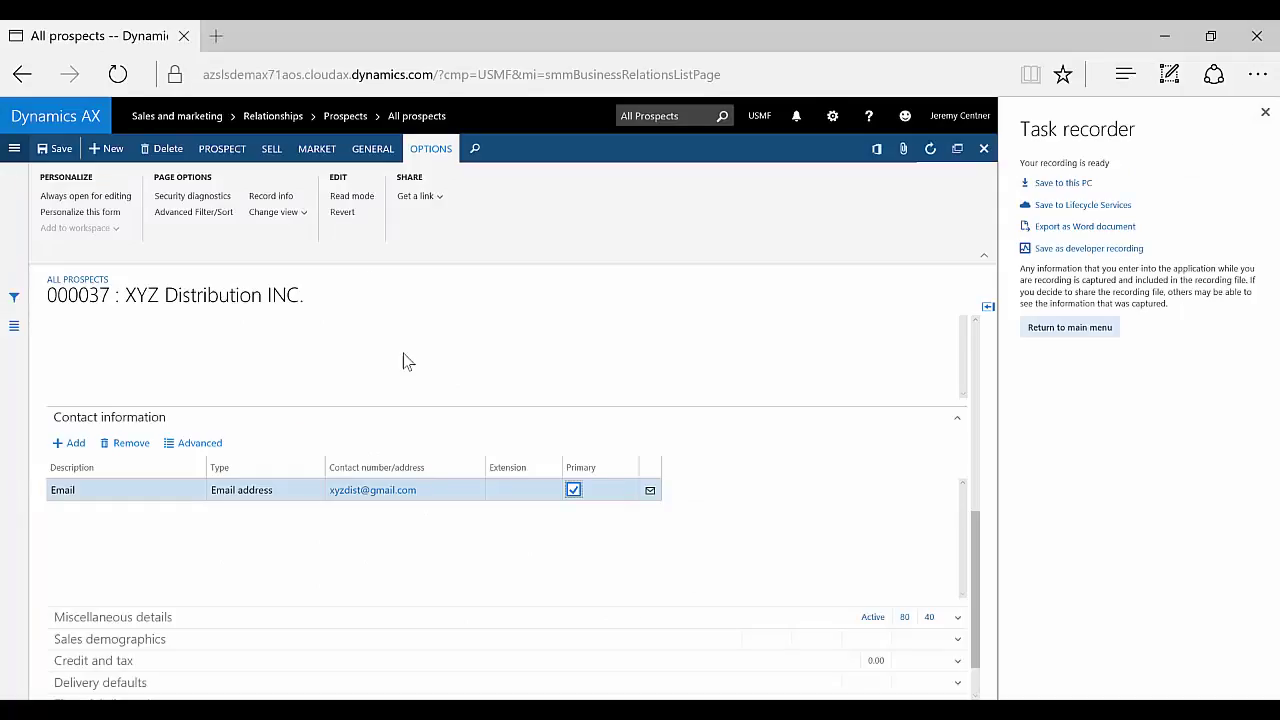
Save the recording to Lifecycle Services, associated with the Create Prospect process under 4.1.1 Manage customers and accounts in 4.0 IEM Order to Cash.
left_click(1040, 205)
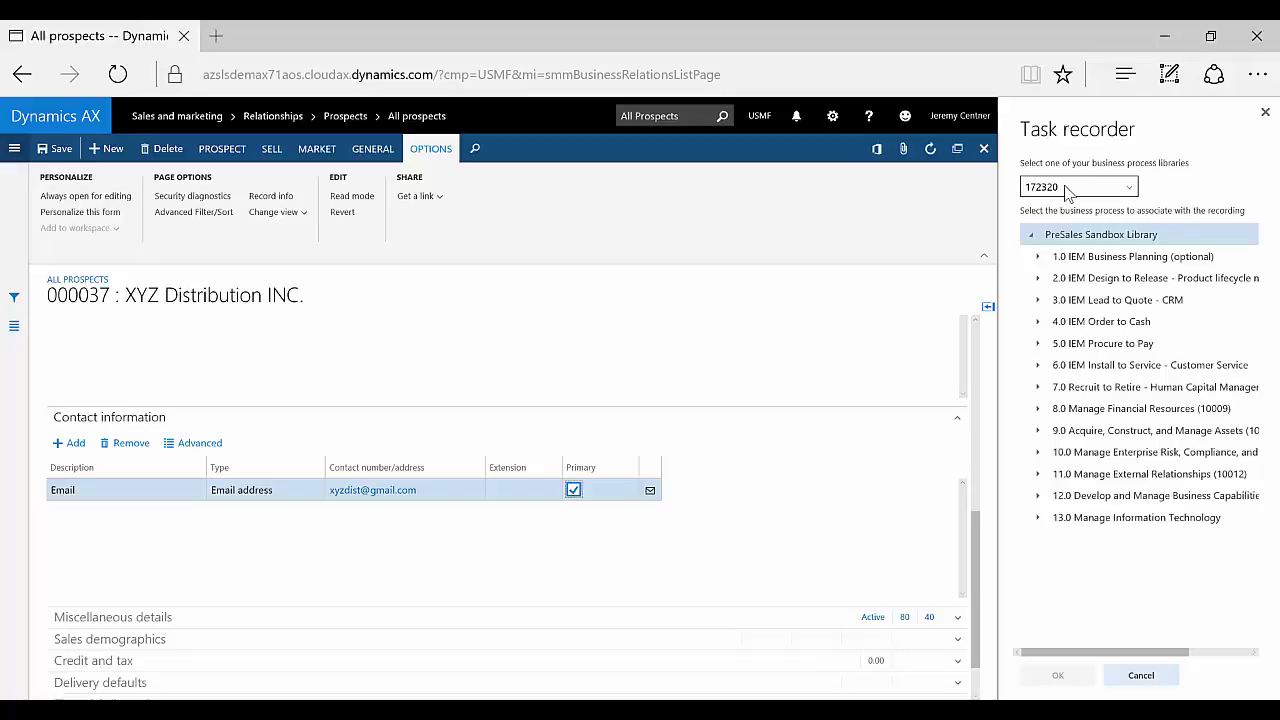
left_click(1037, 322)
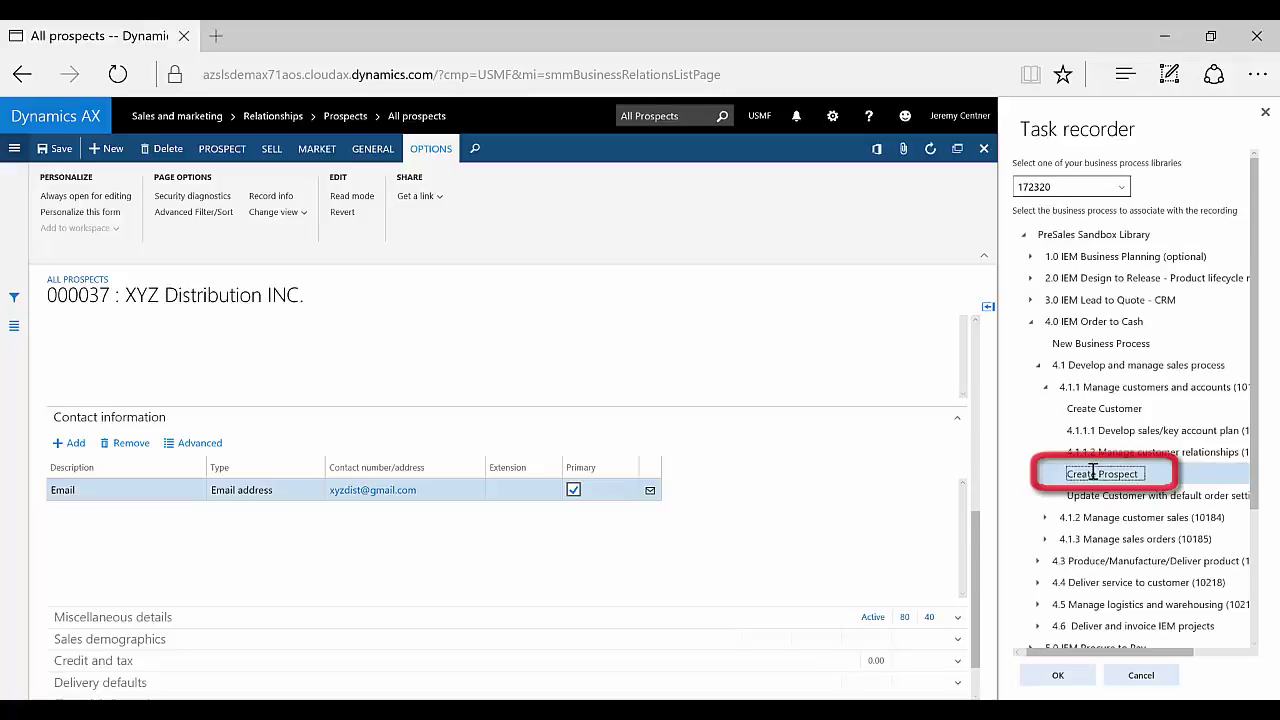
left_click(1102, 473)
left_click(1066, 680)
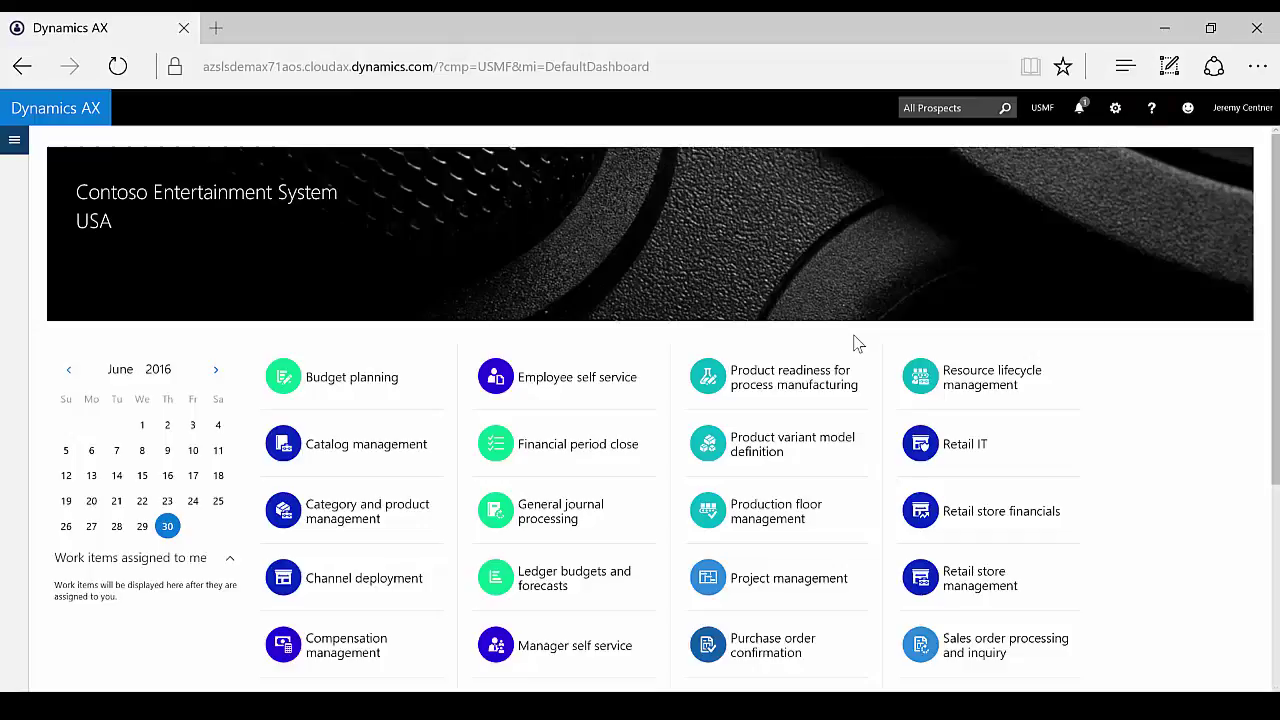
Search Help for the Create Prospect task guide and start that guide.
left_click(1152, 108)
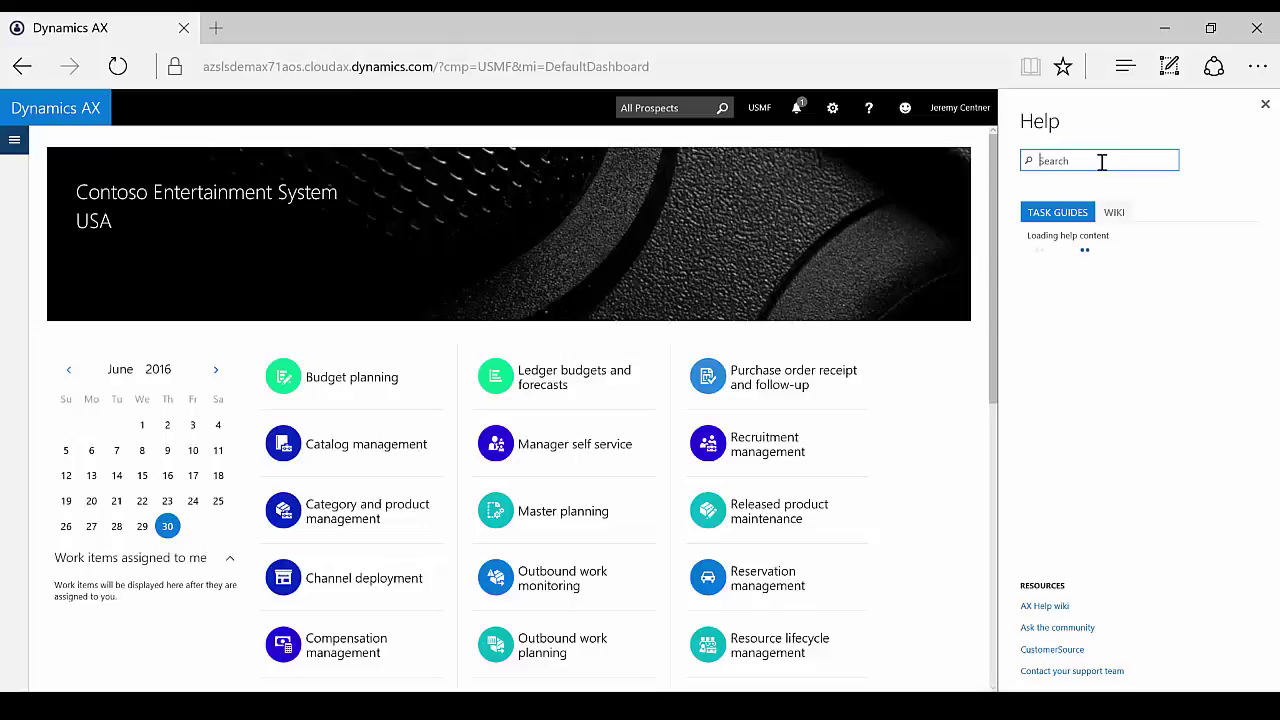
type("Create")
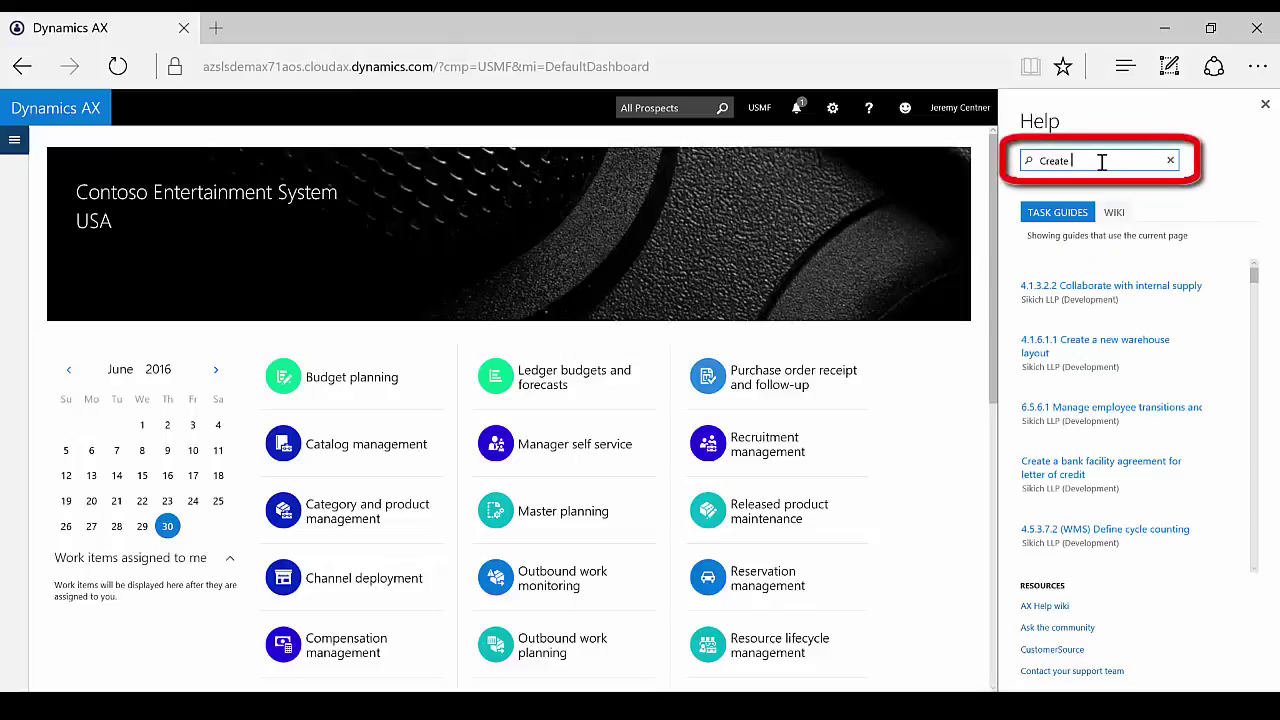
type(" Prospect")
key("Return")
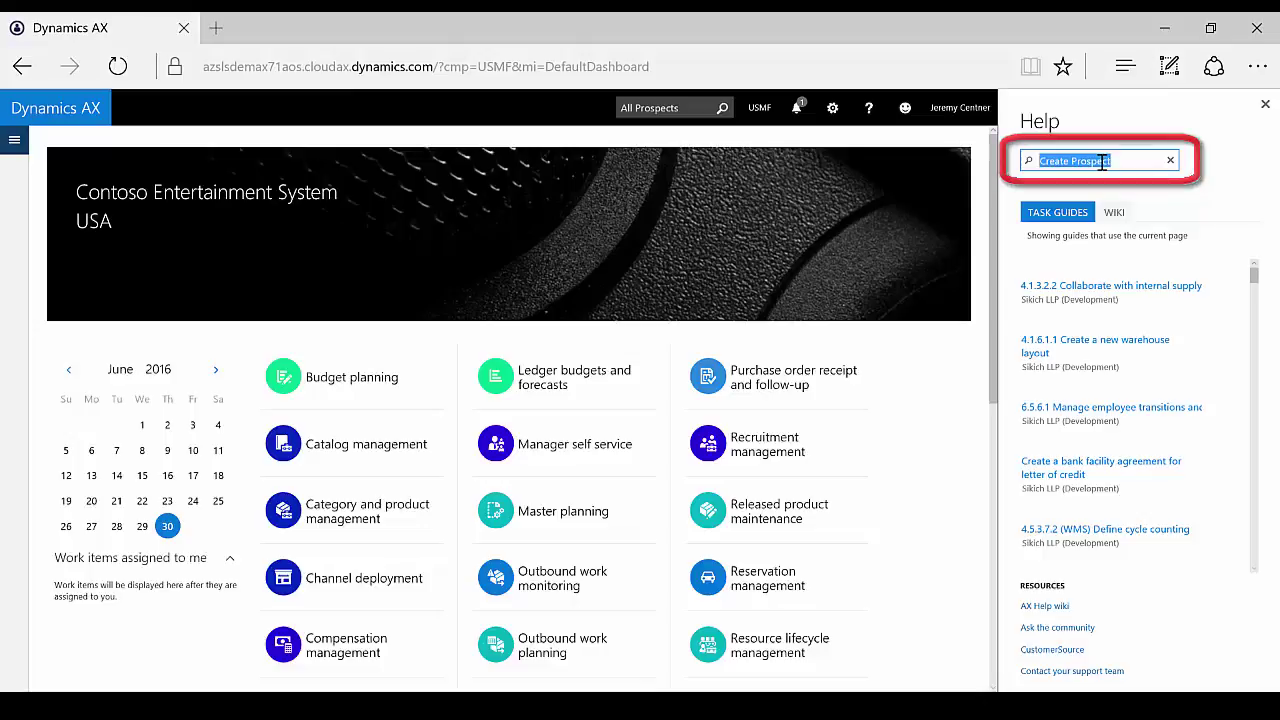
scroll(1245, 432, "down", 2)
scroll(1247, 430, "down", 2)
left_click(1097, 476)
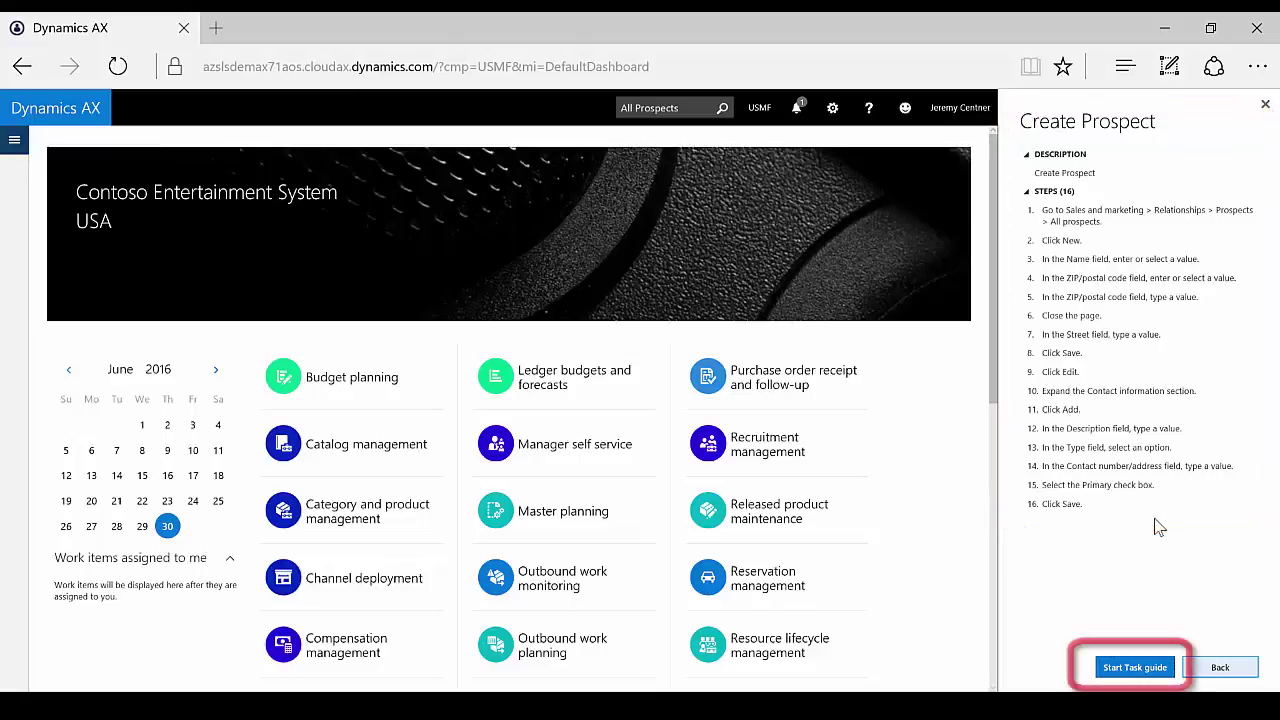
left_click(1145, 667)
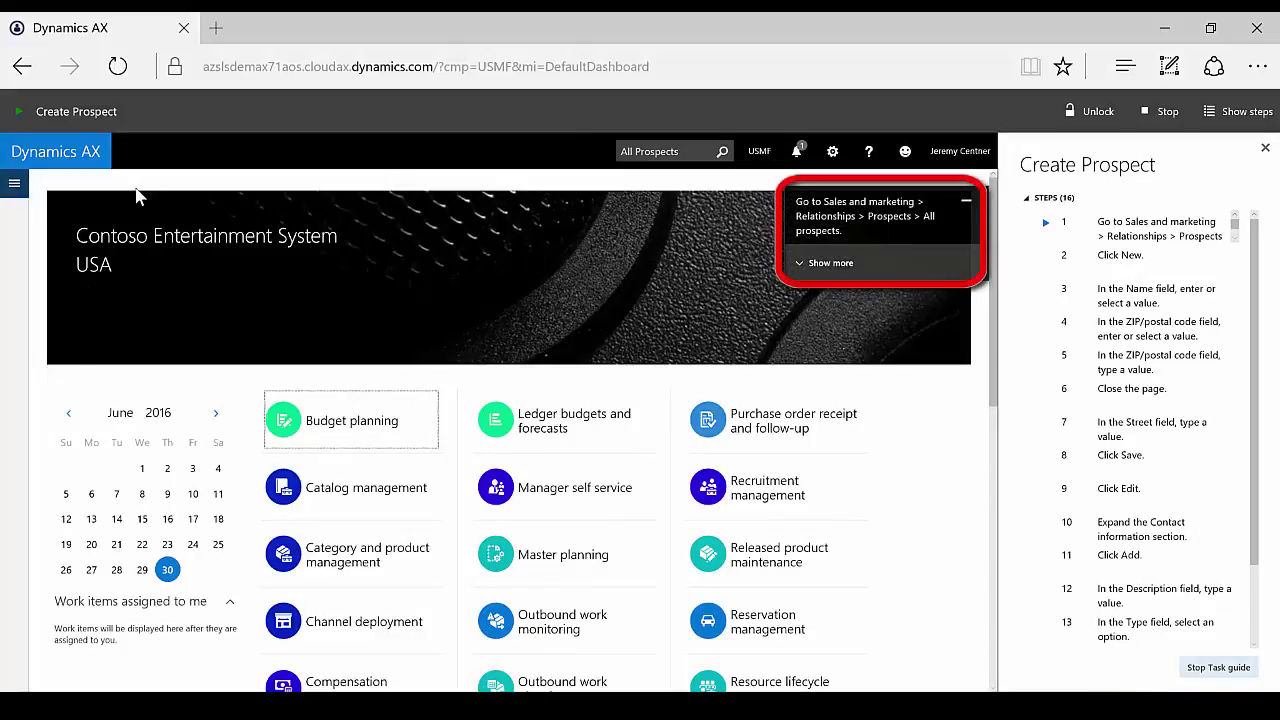
Follow the task guide to open All prospects under Sales and marketing > Relationships > Prospects and start a new prospect at its name.
left_click(14, 183)
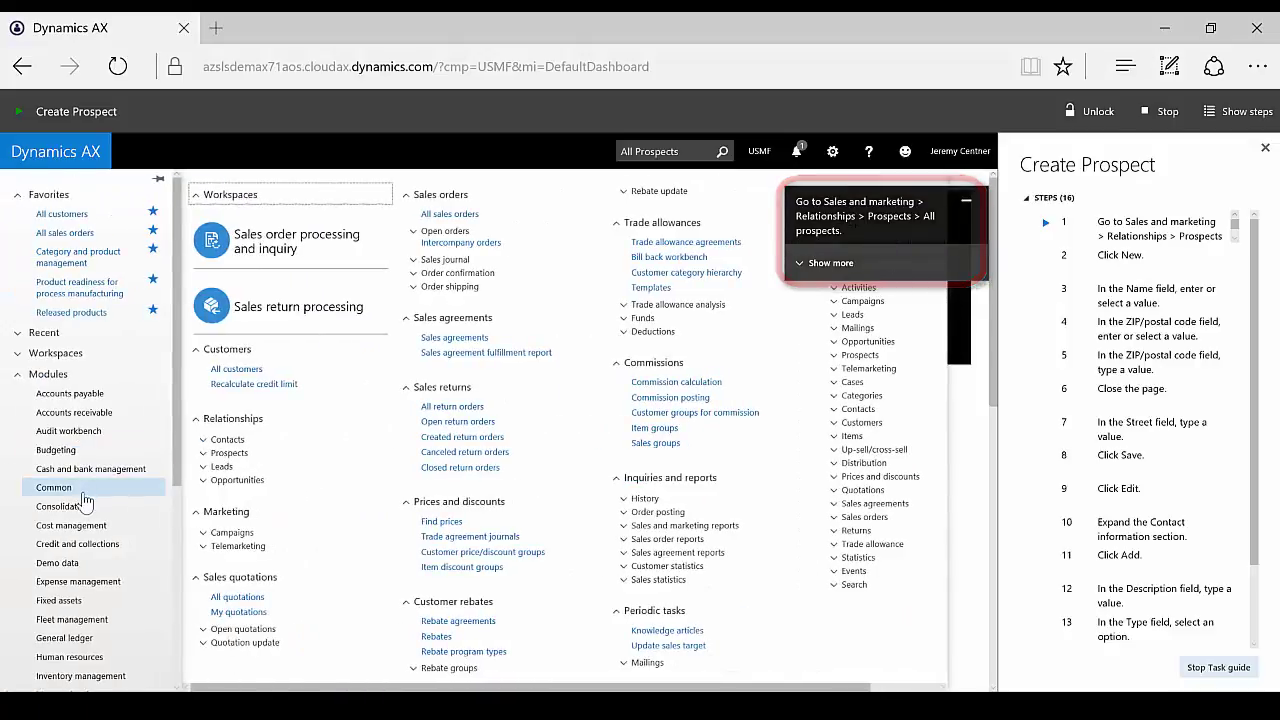
scroll(85, 500, "down", 3)
left_click(80, 556)
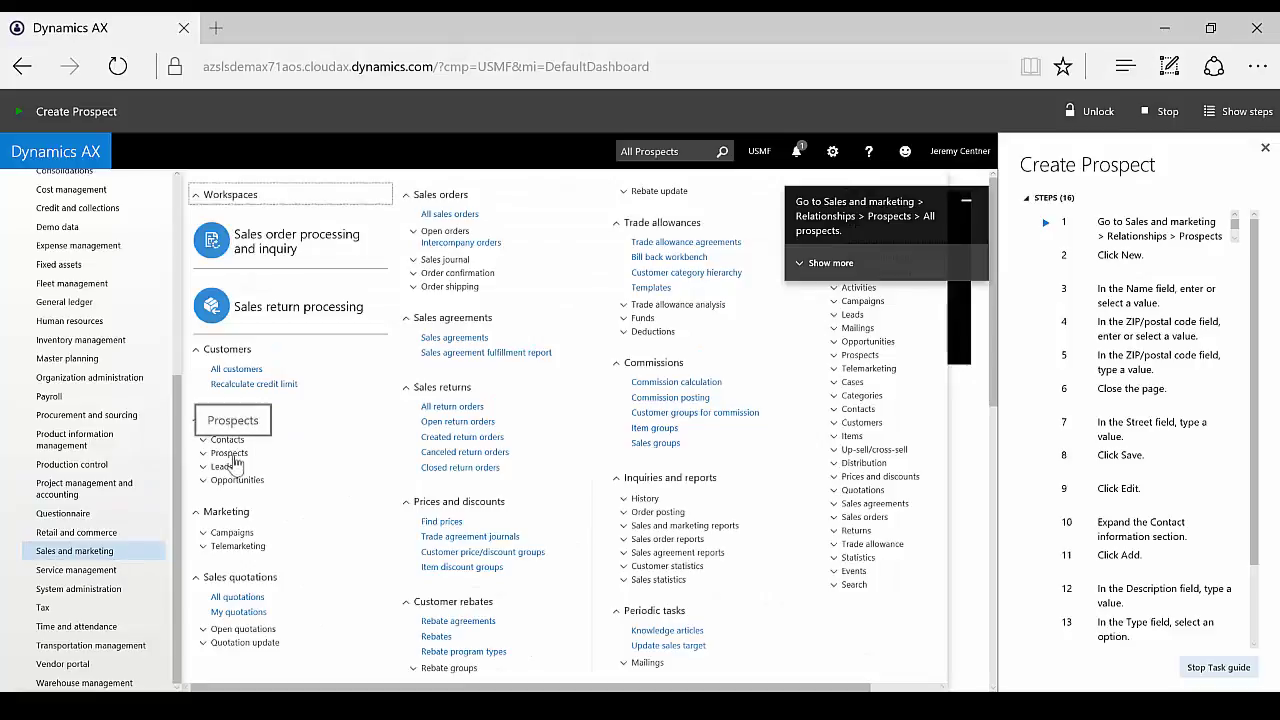
left_click(232, 455)
left_click(243, 467)
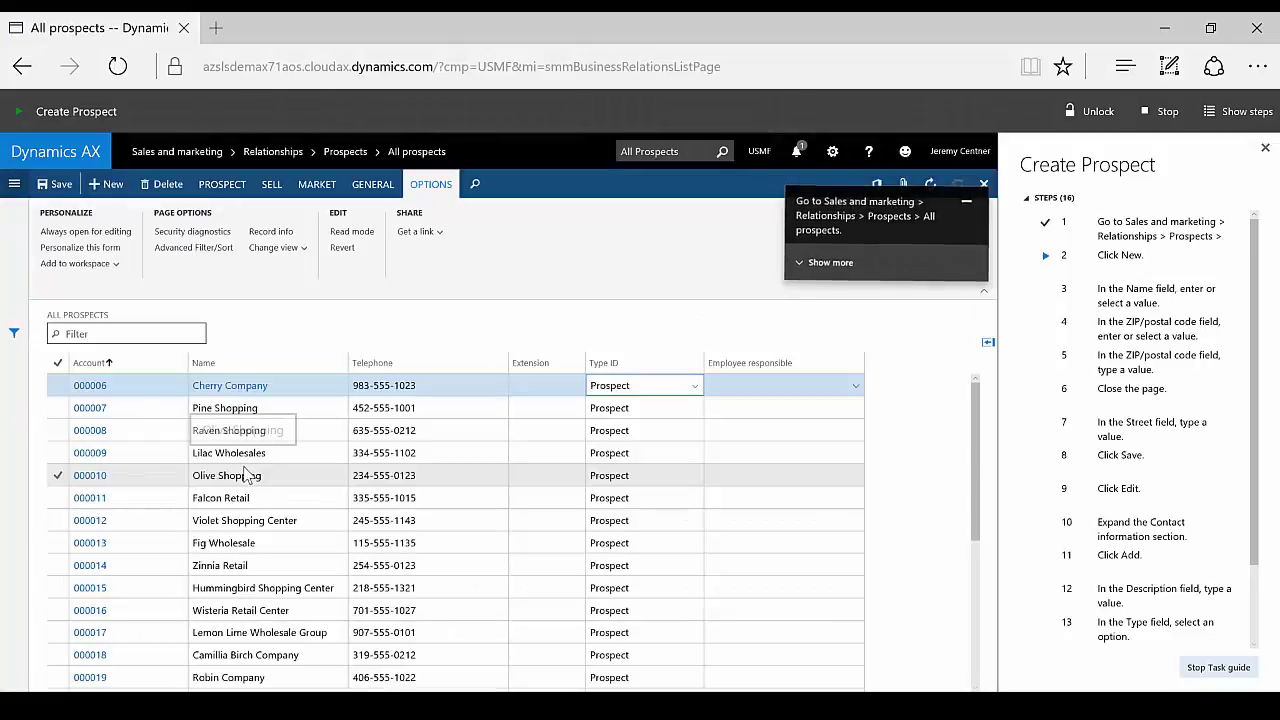
left_click(110, 186)
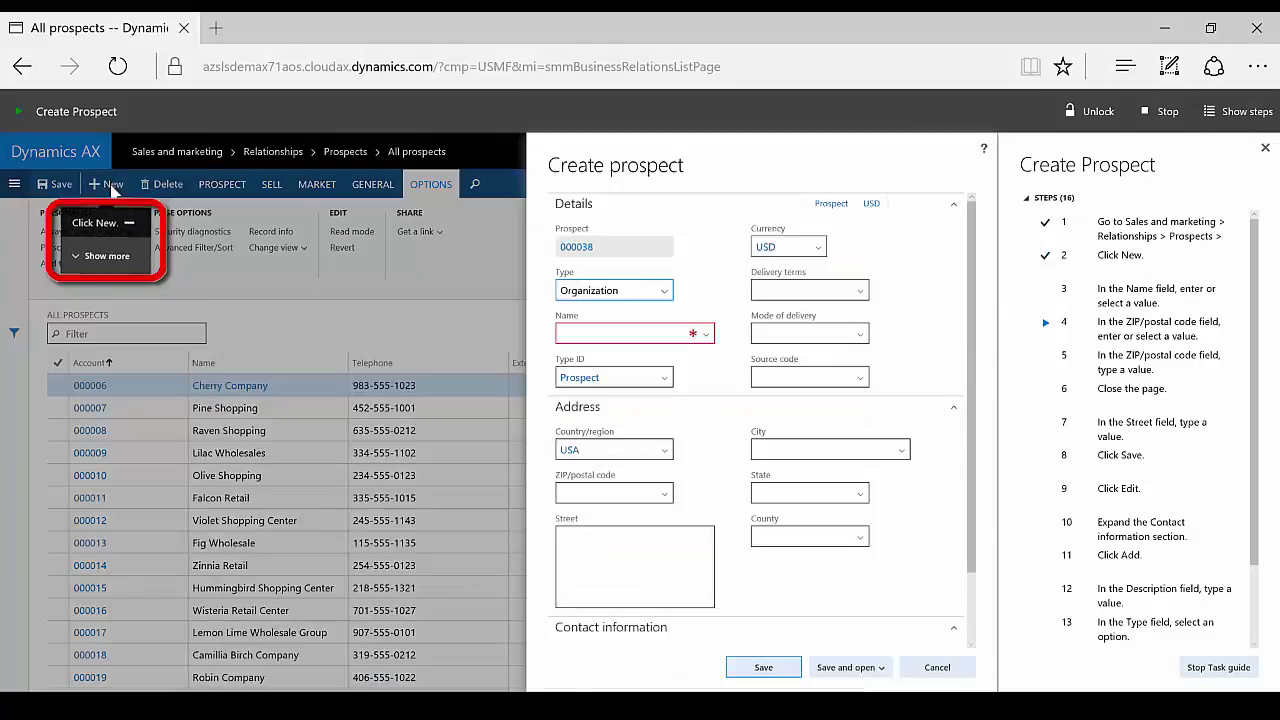
left_click(562, 332)
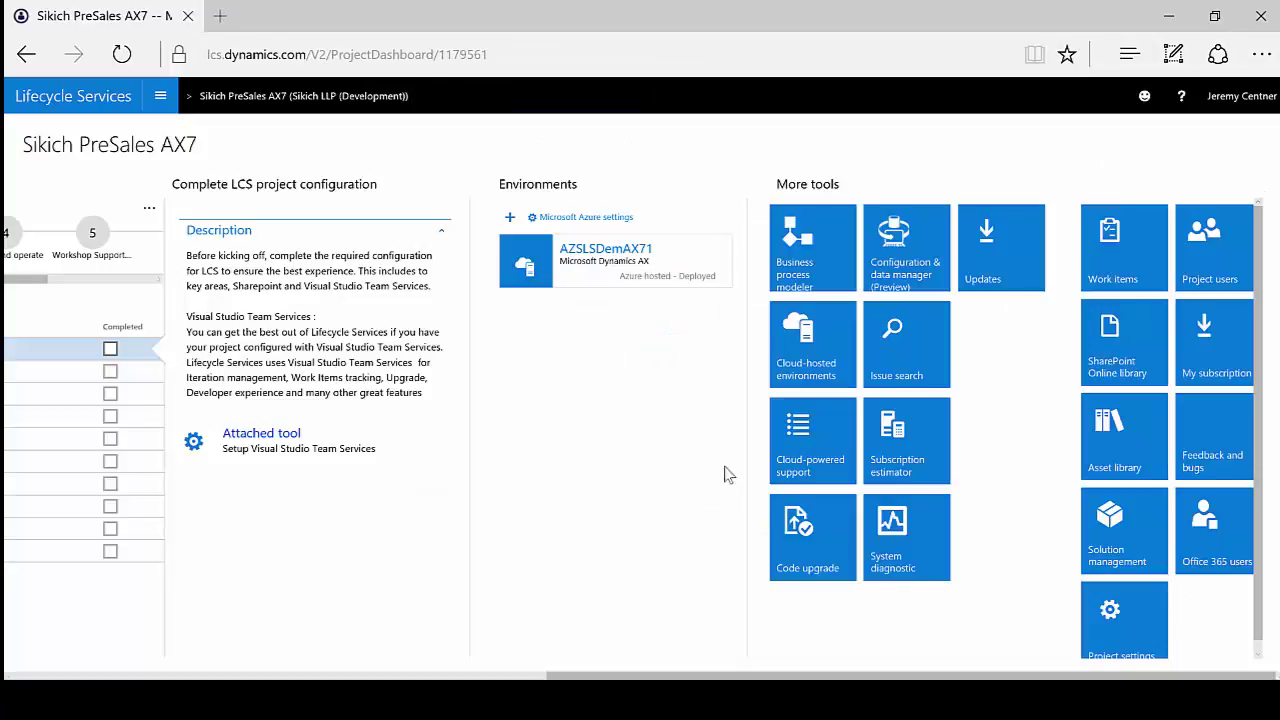
Switch to Lifecycle Services and open the Create Prospect flowchart from PreSales Sandbox Library's business process hierarchy, under 4.1.1 Manage customers and accounts in 4.0 IEM Order to Cash.
left_click(818, 270)
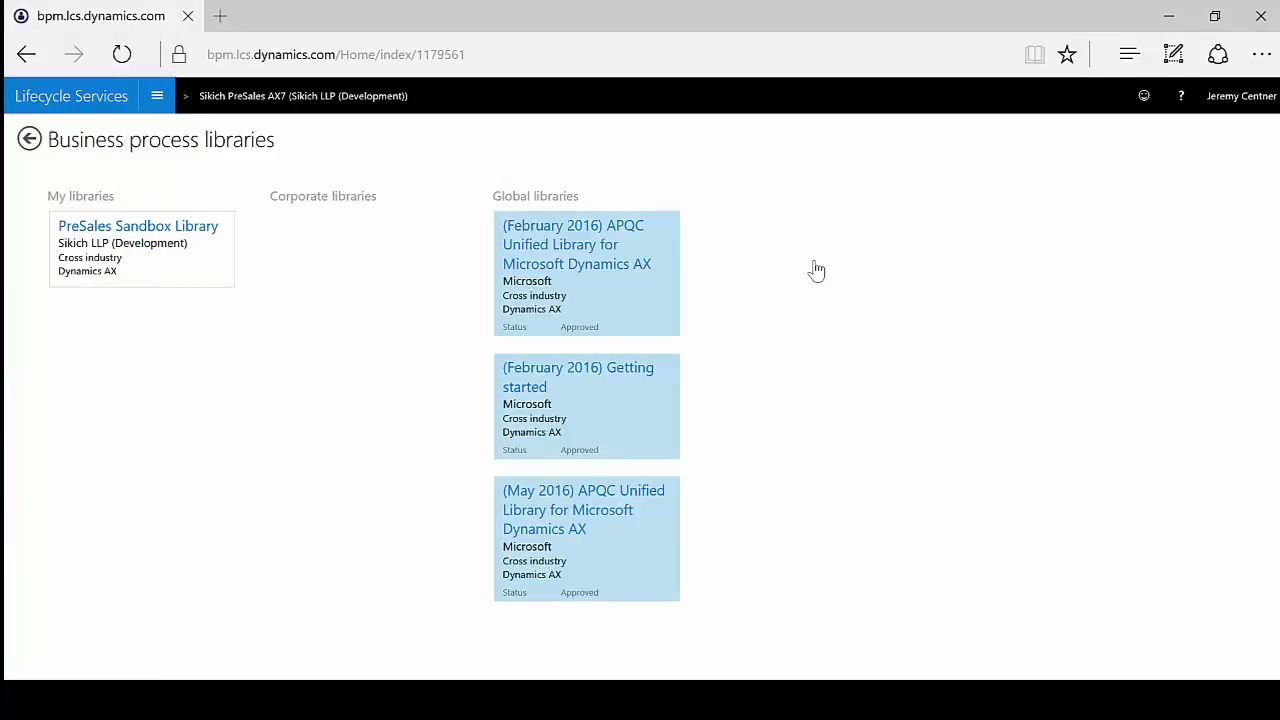
left_click(210, 237)
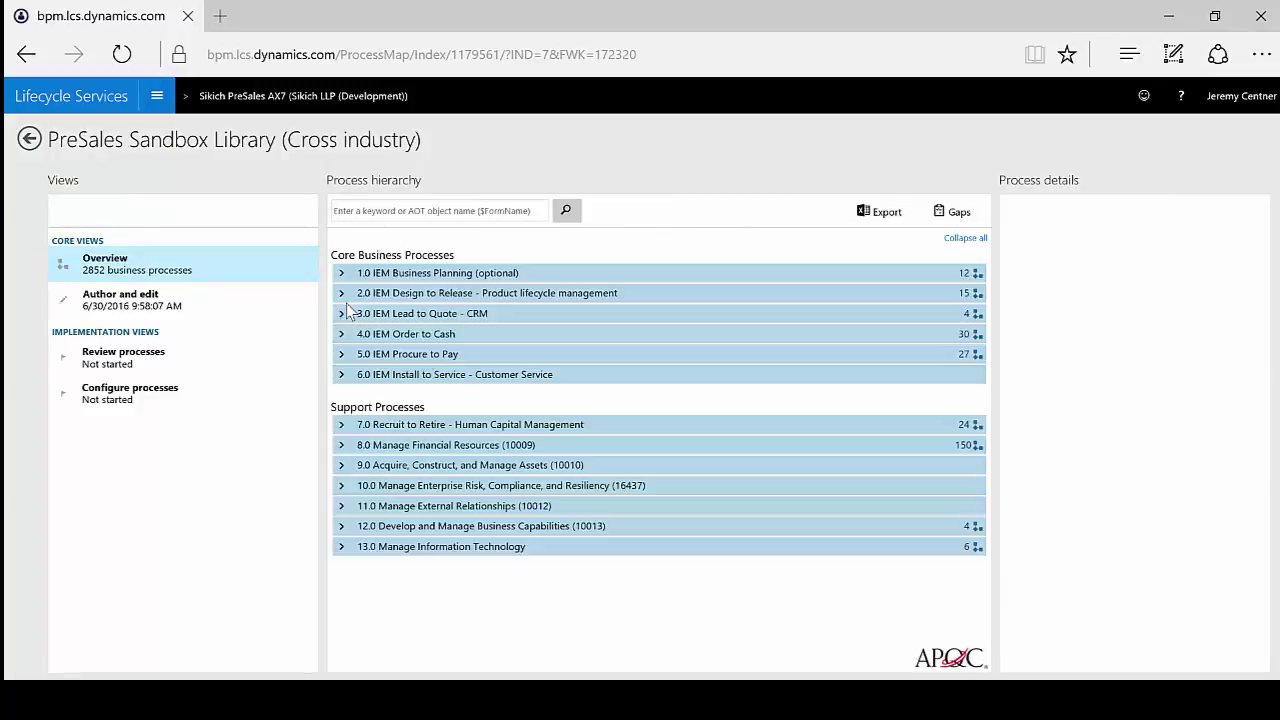
left_click(342, 335)
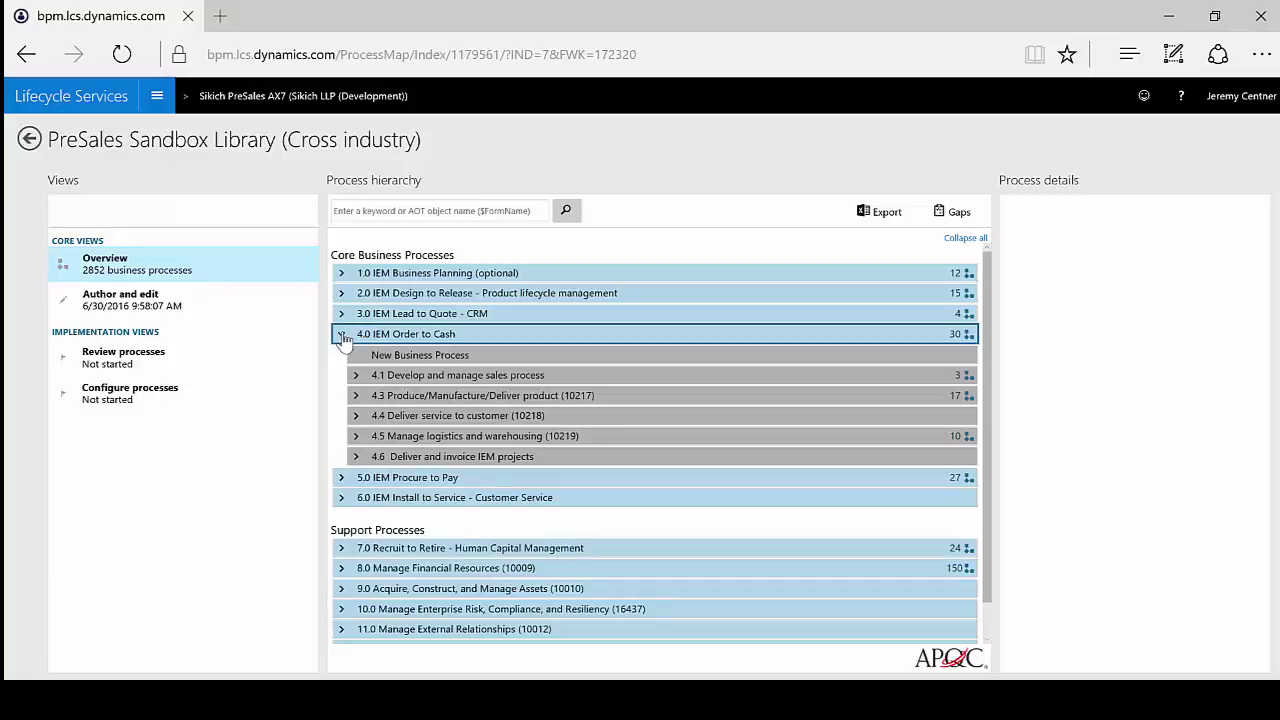
left_click(355, 376)
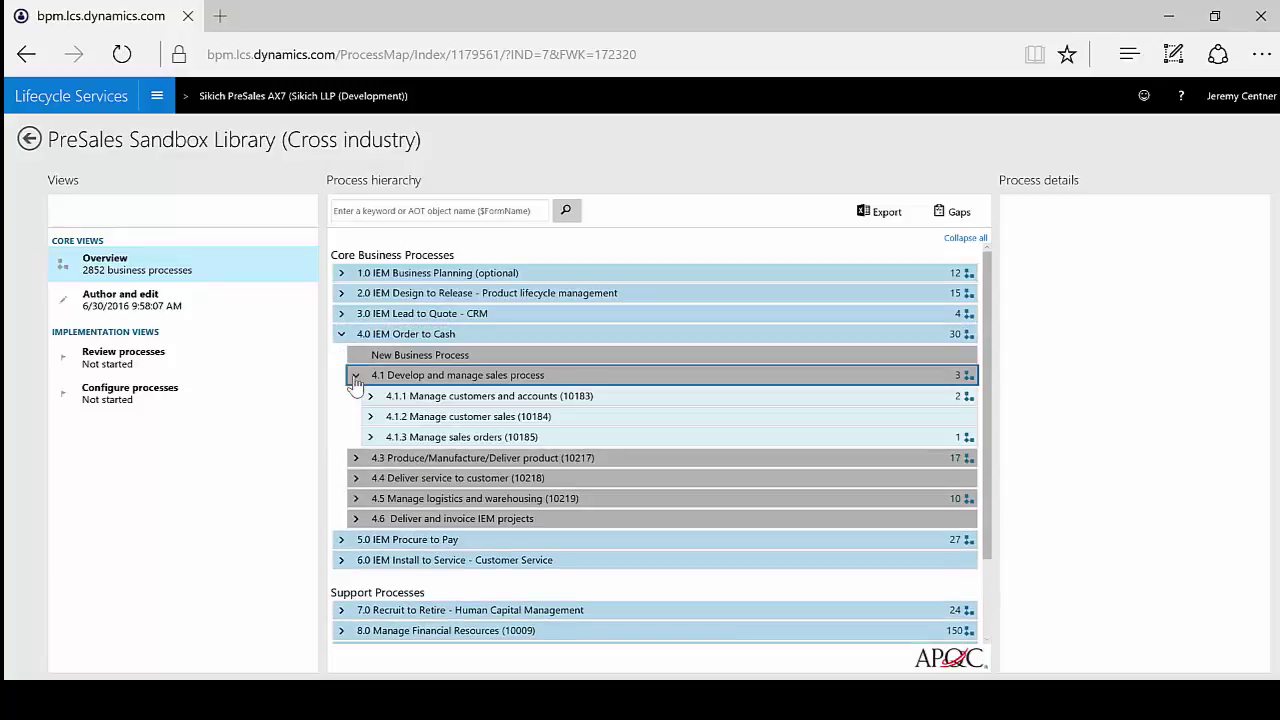
left_click(370, 396)
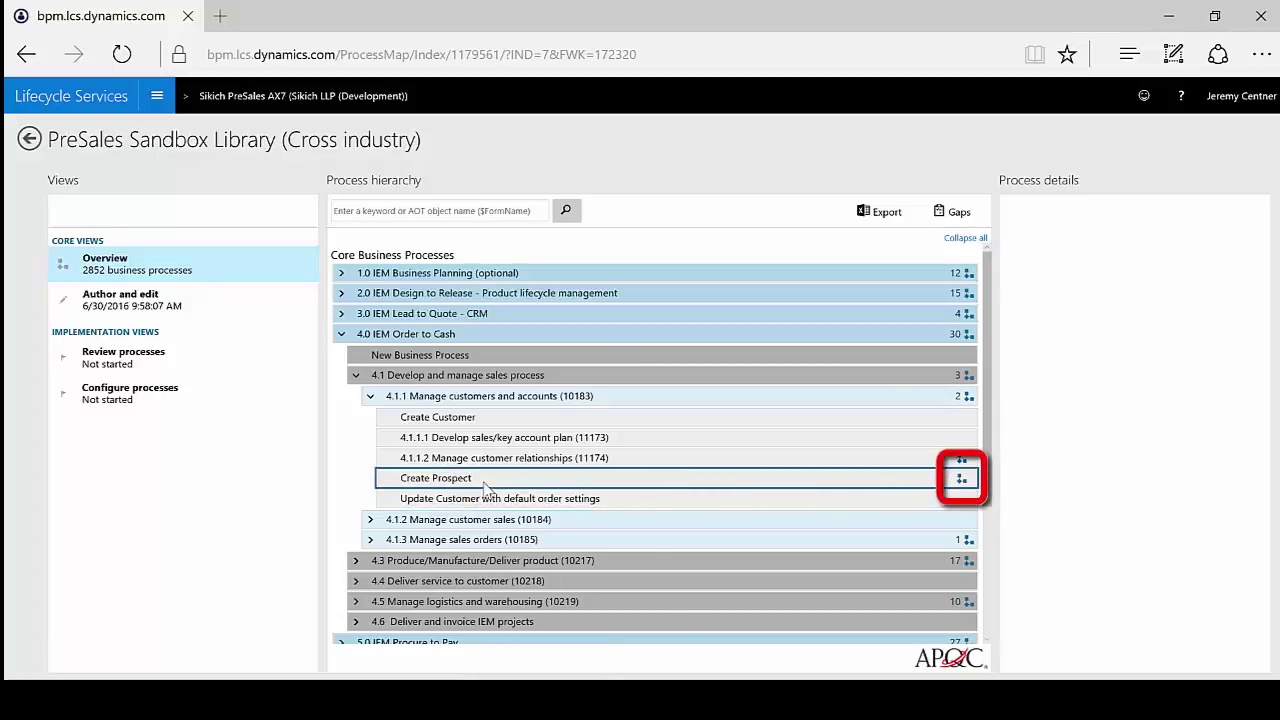
left_click(466, 484)
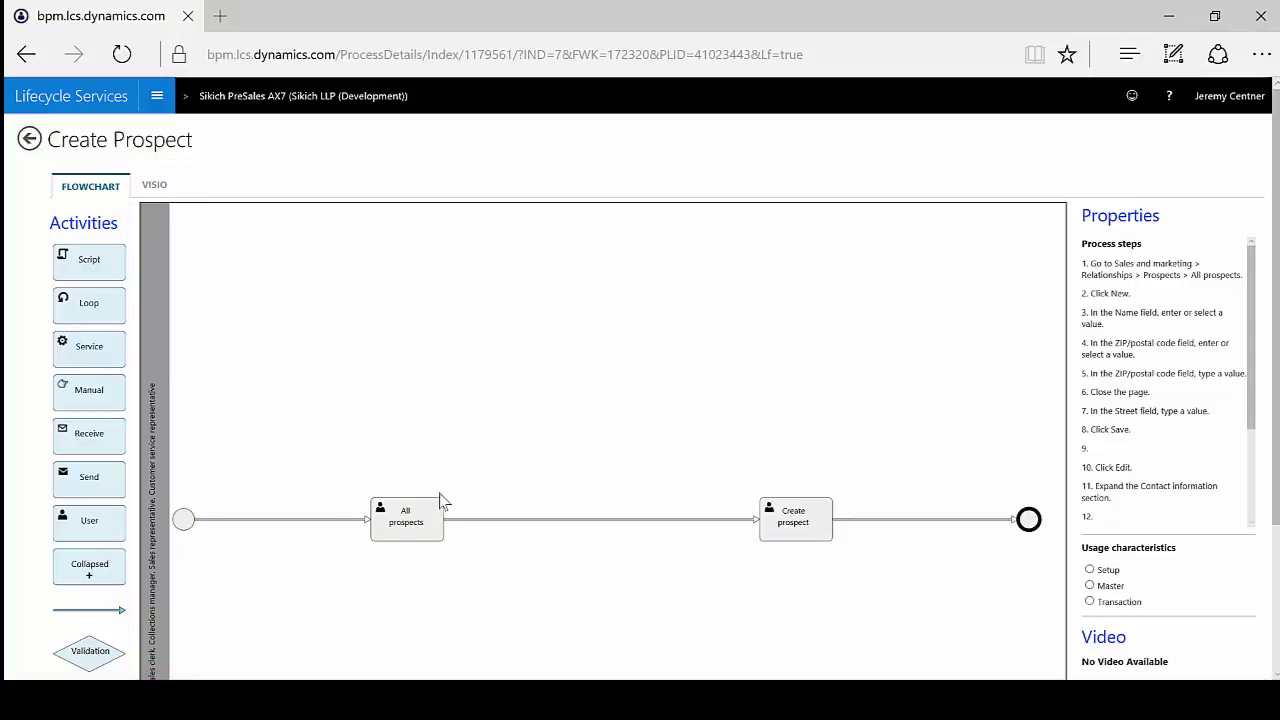
Examine the All prospects and Create prospect activities in the flowchart, along with the listed process steps.
left_click(435, 524)
left_click(779, 527)
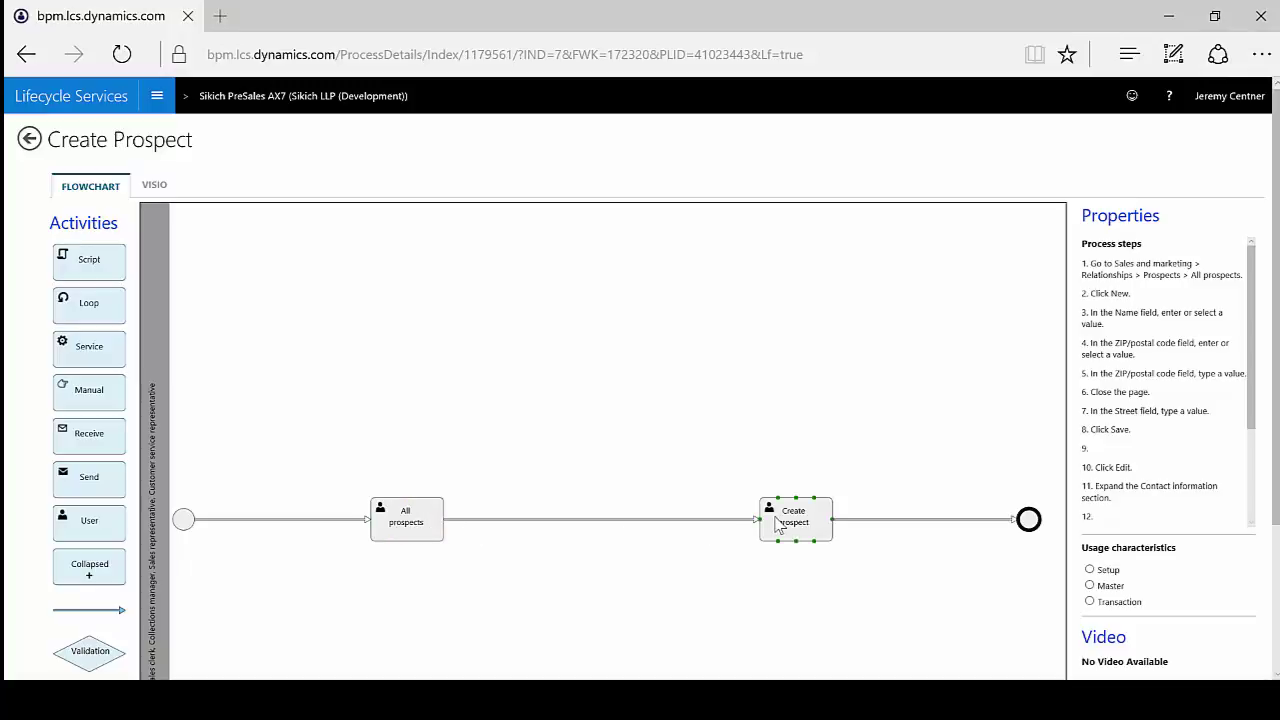
left_click(906, 530)
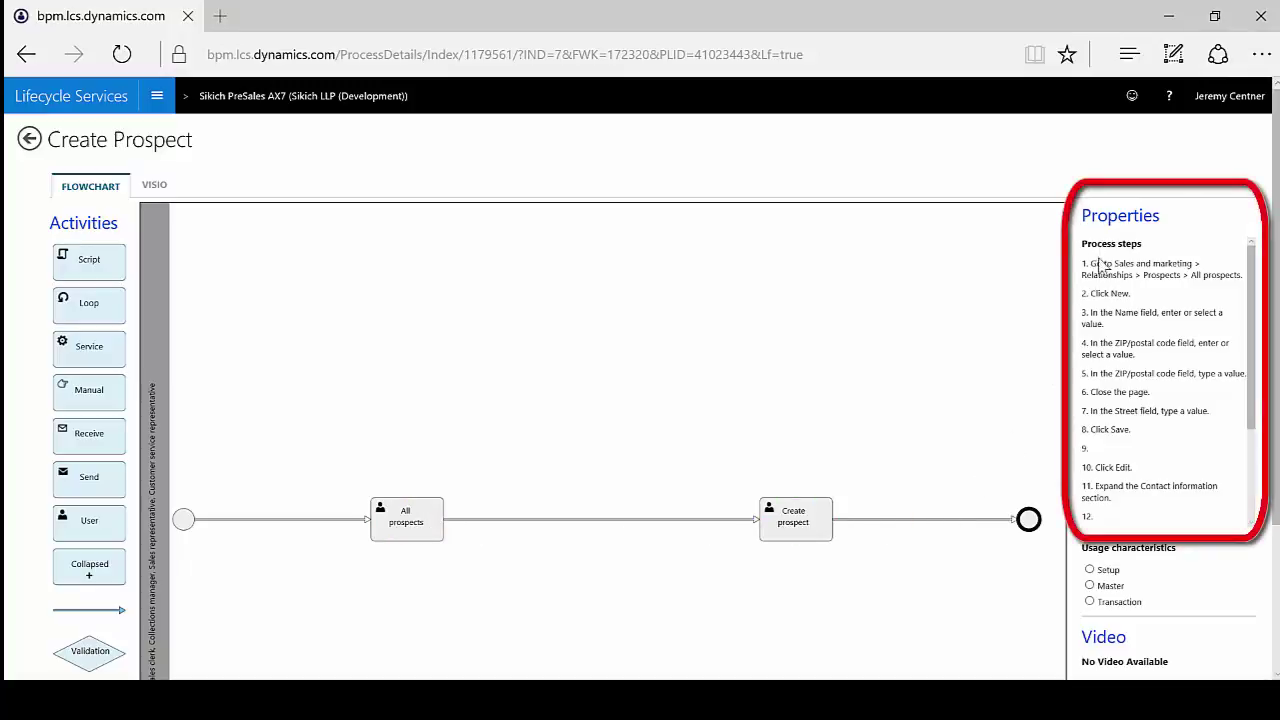